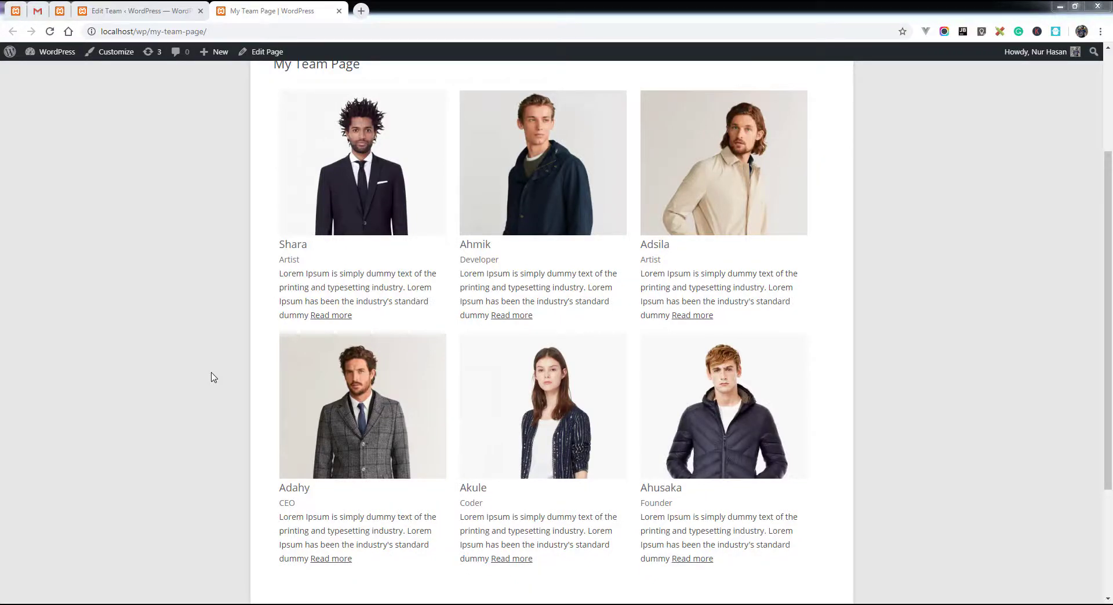
Scroll through the My Team Page to review the six-member, three-column grid
scroll(214, 366, up, 1)
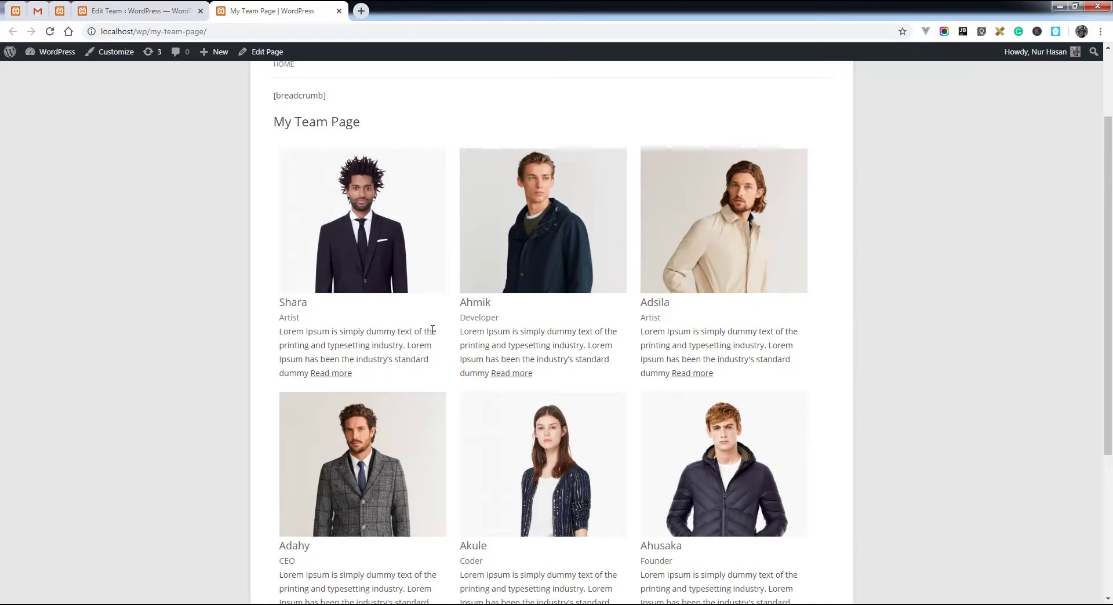
scroll(632, 348, down, 2)
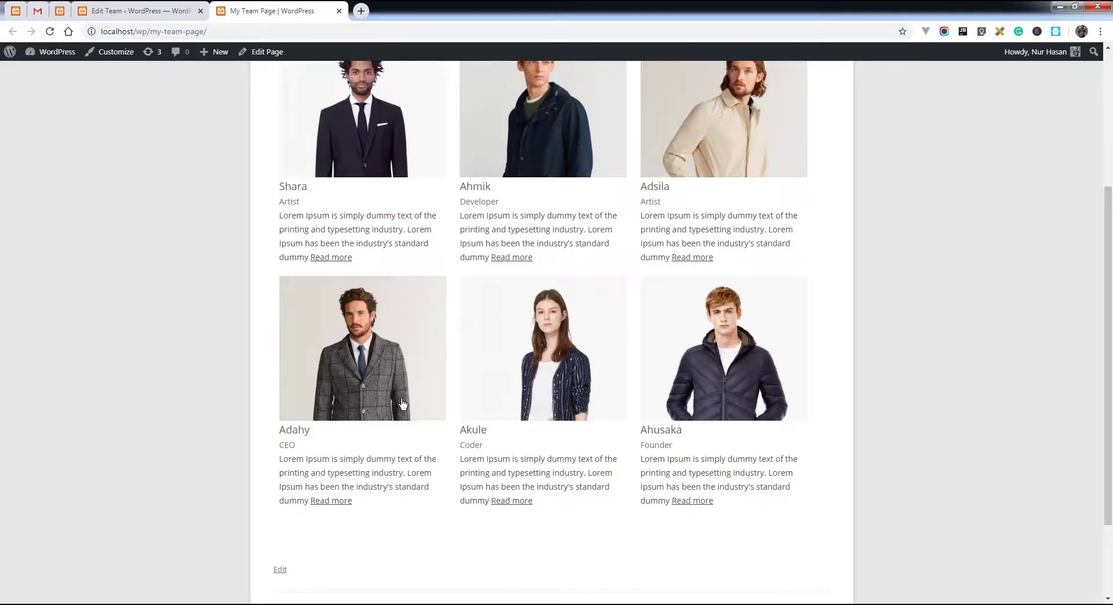
scroll(472, 334, up, 2)
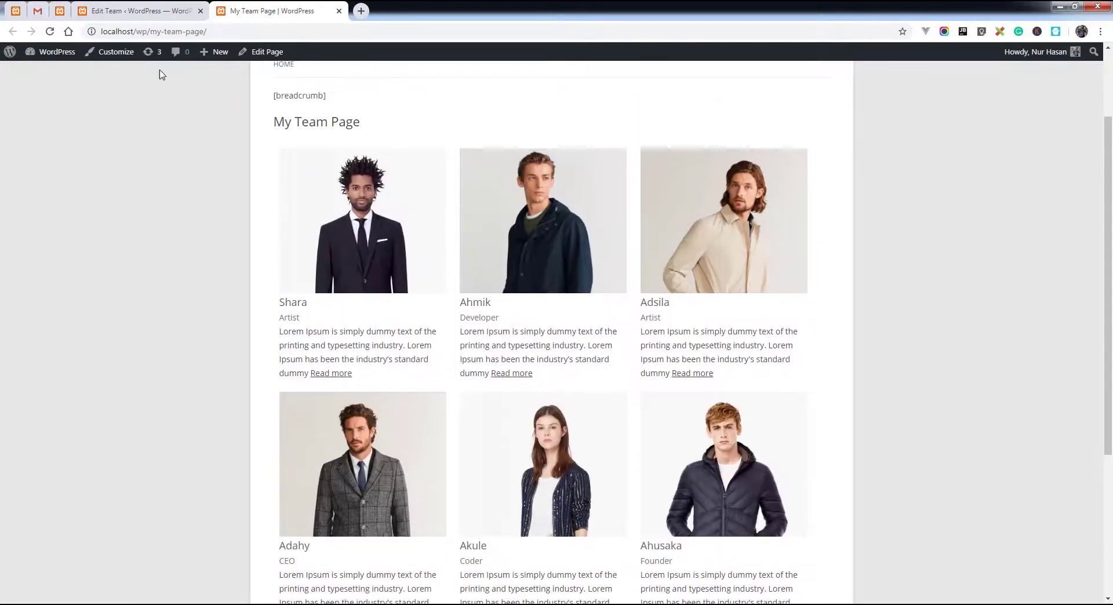
Switch My team's view type from Grid to Slider, review the Slider settings, and save
key(ctrl+shift+Tab)
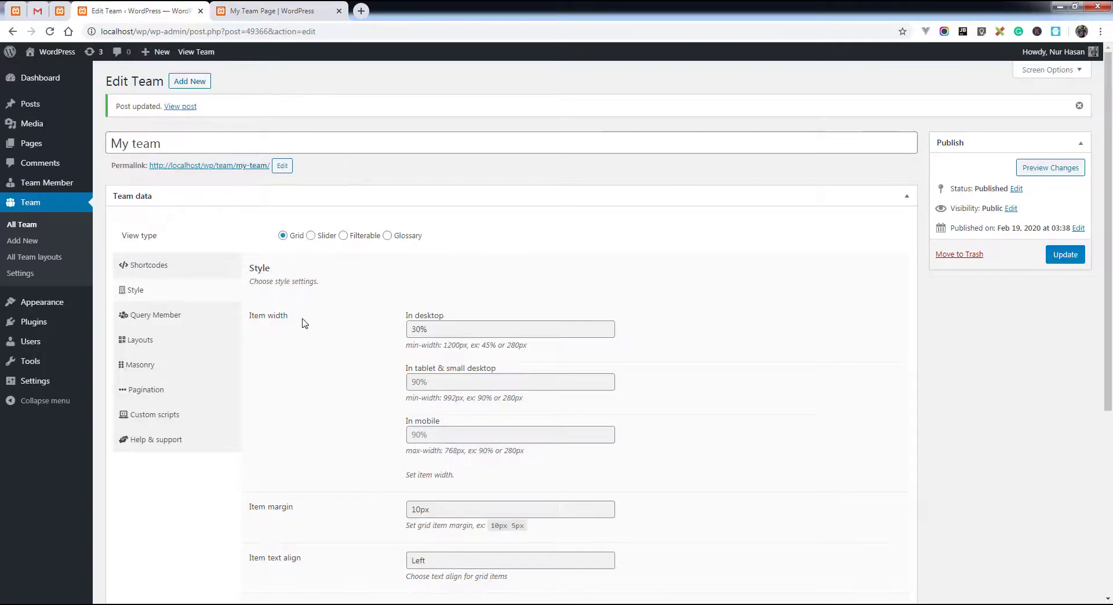
click(310, 236)
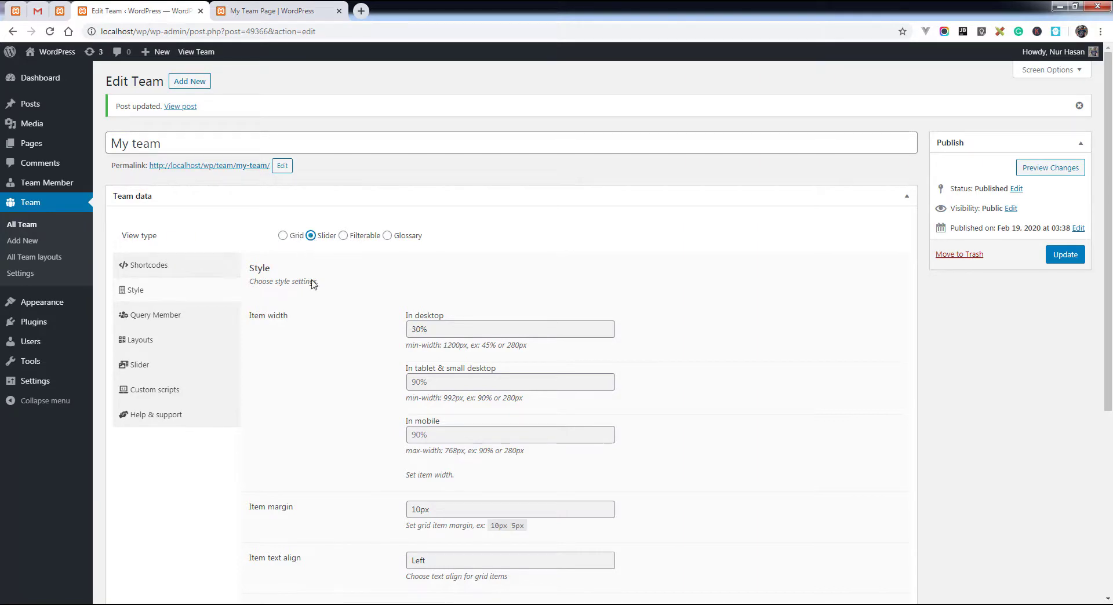
click(141, 369)
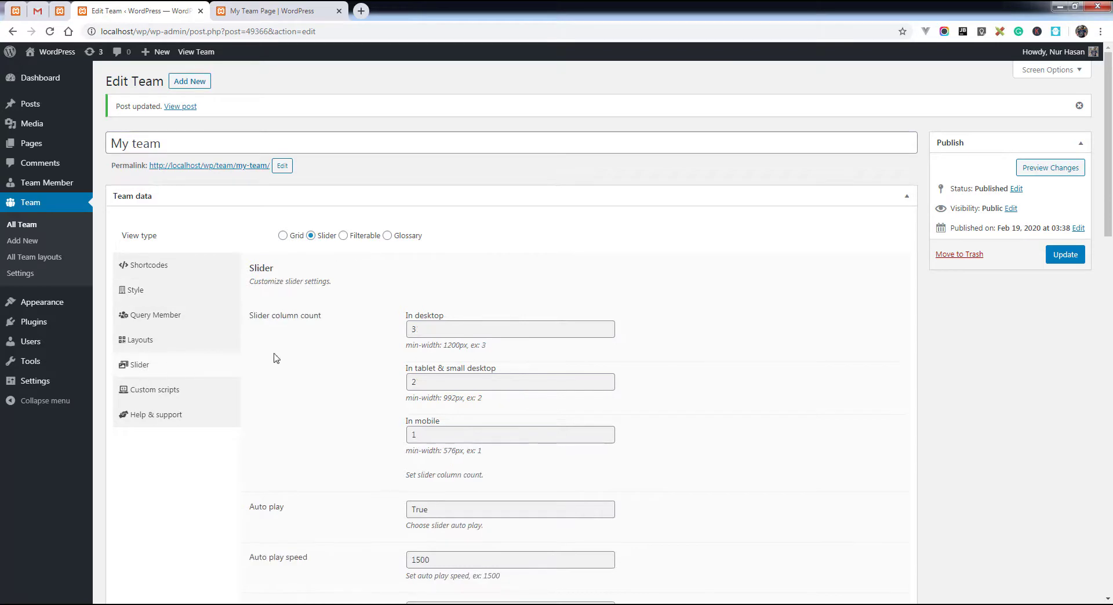
scroll(344, 323, down, 1)
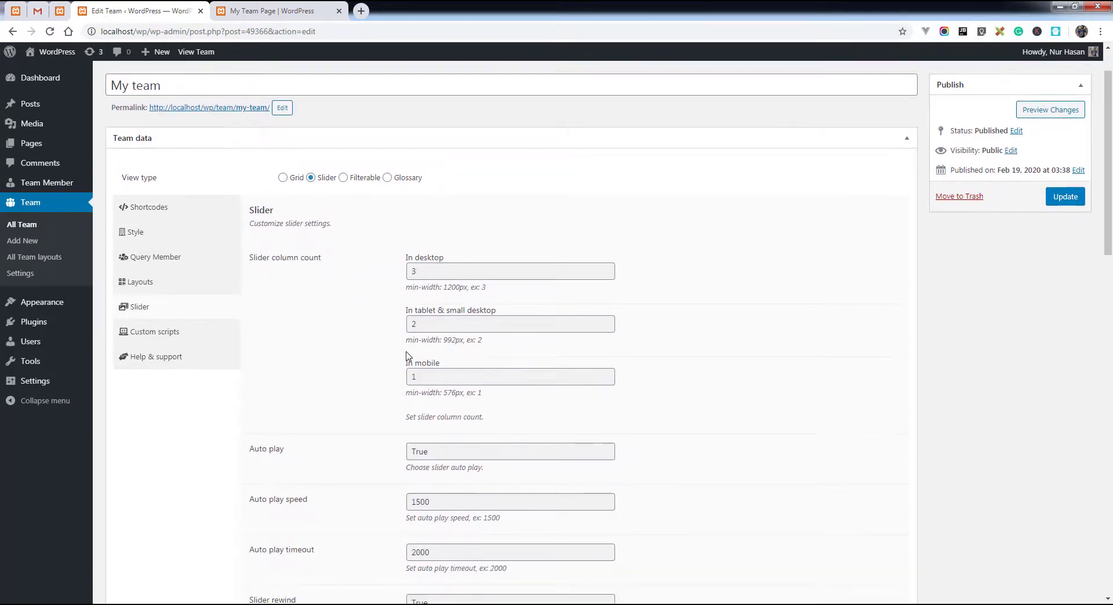
scroll(405, 296, down, 3)
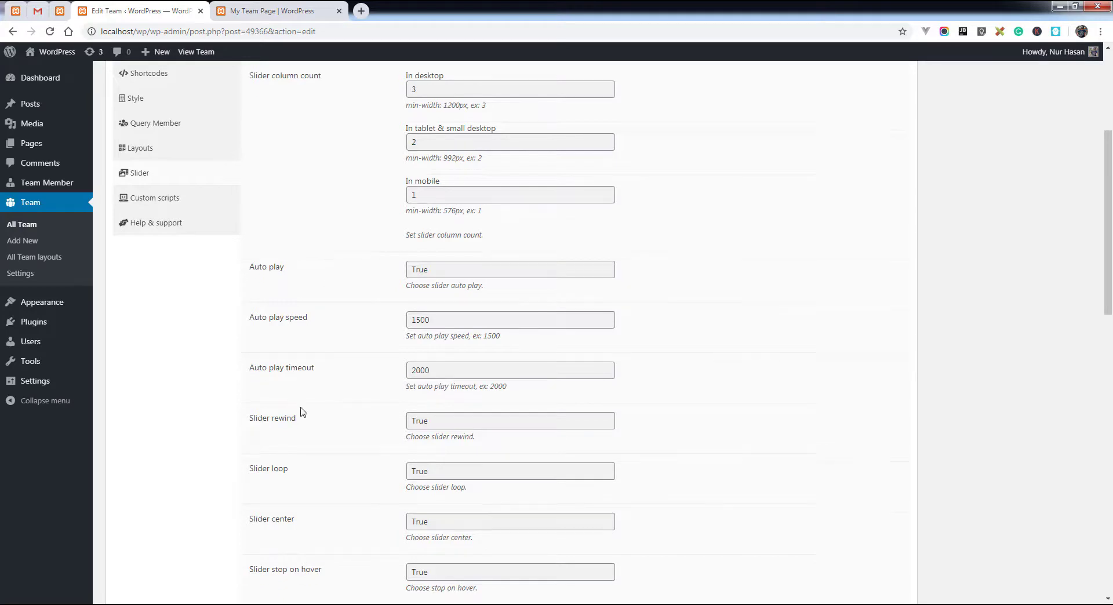
scroll(301, 381, down, 12)
scroll(302, 398, up, 15)
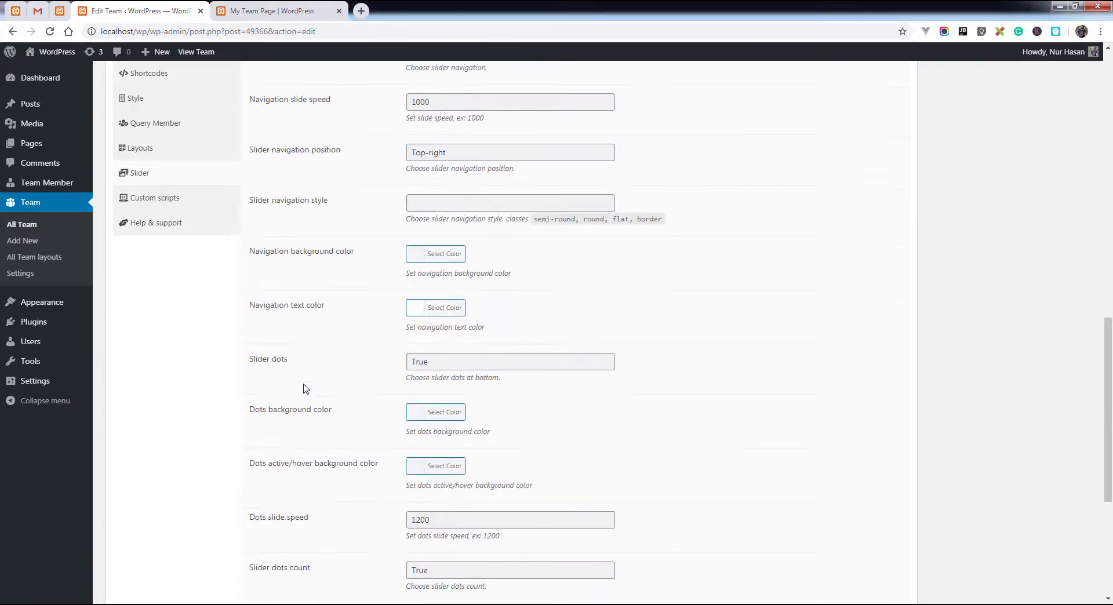
click(1064, 255)
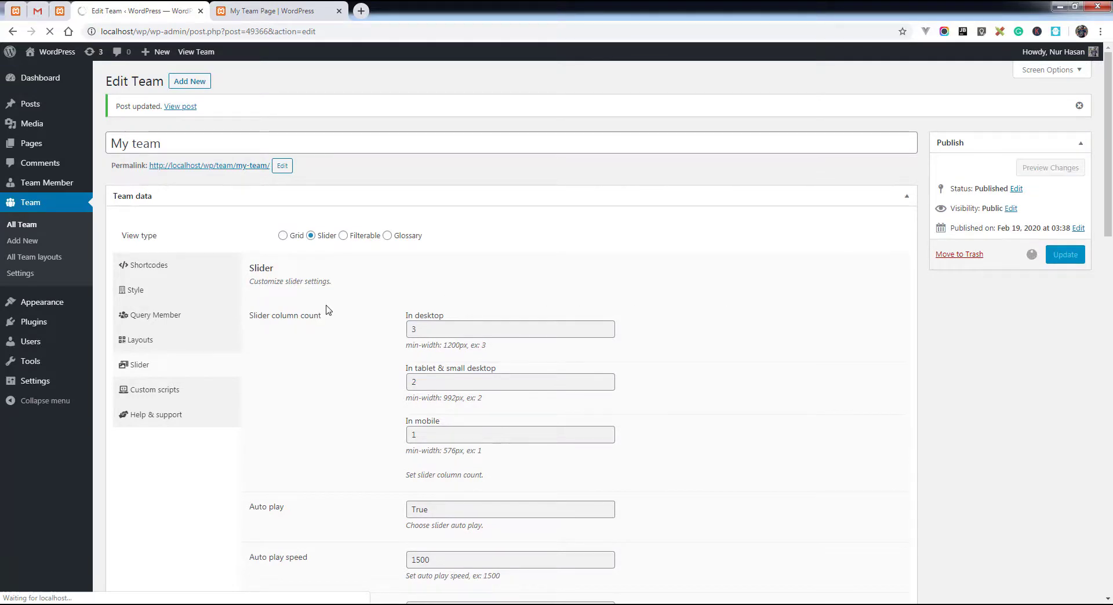
Reload the My Team Page to see members in a three-across slider with dots
click(273, 11)
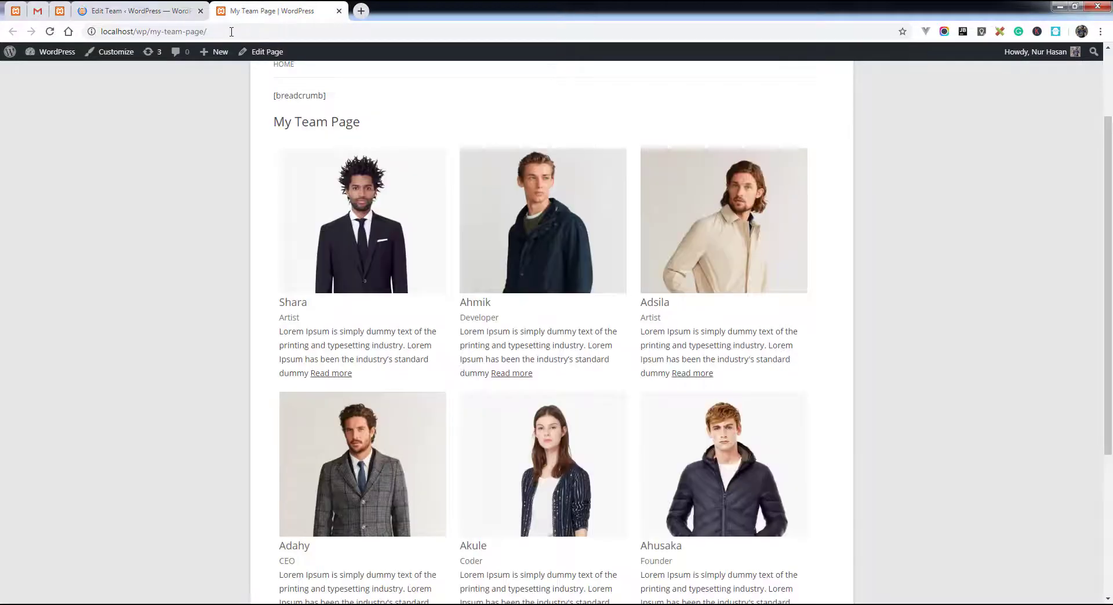
key(F5)
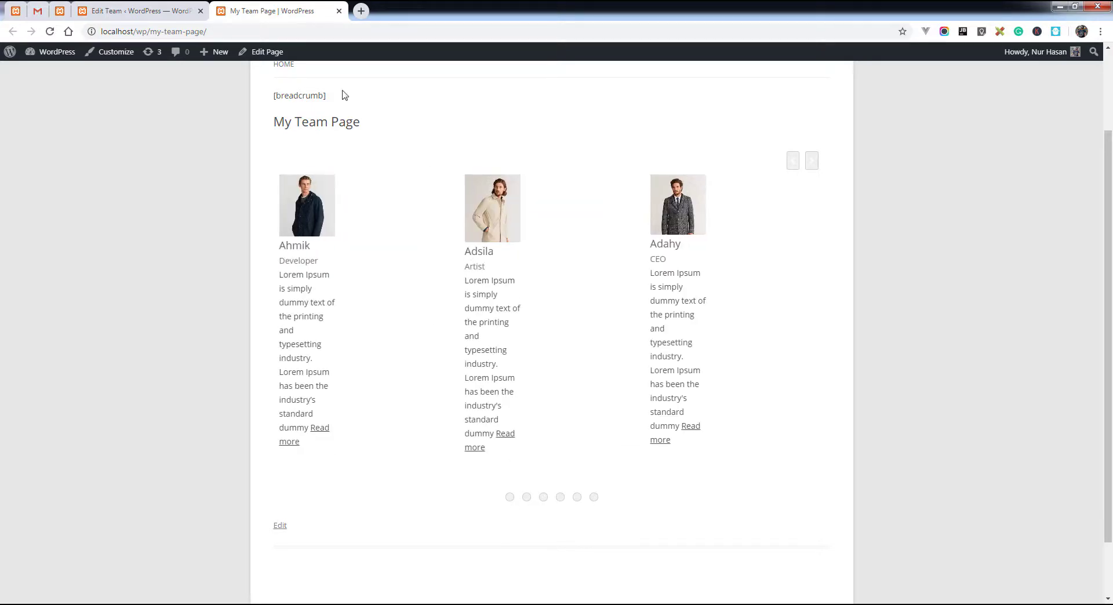
Change the desktop item width in Style from 30% to 45% and save it
click(167, 11)
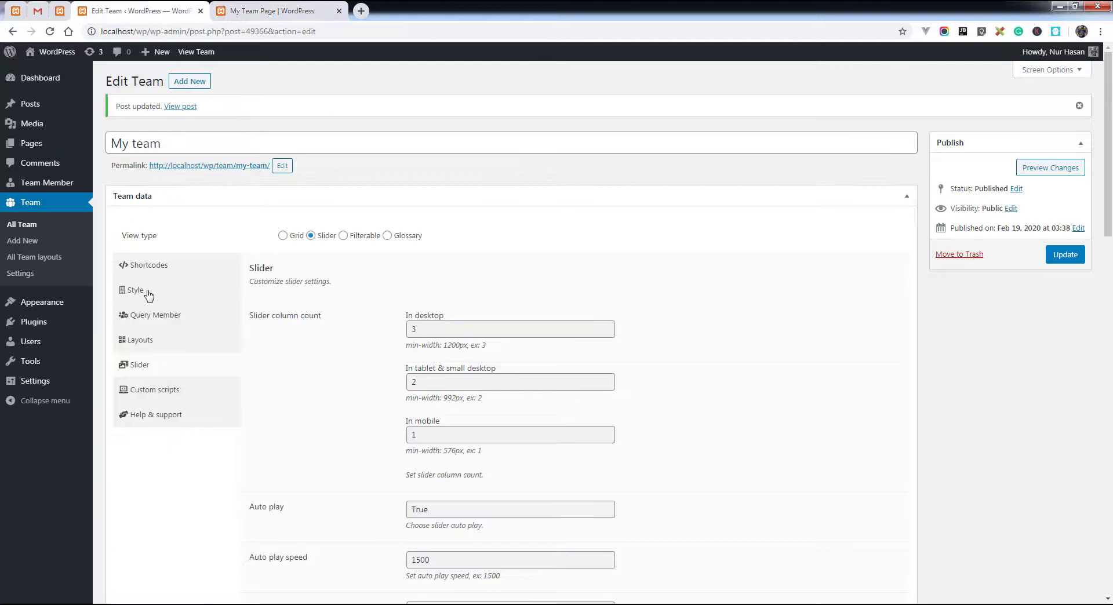
click(149, 295)
drag(437, 333, 355, 332)
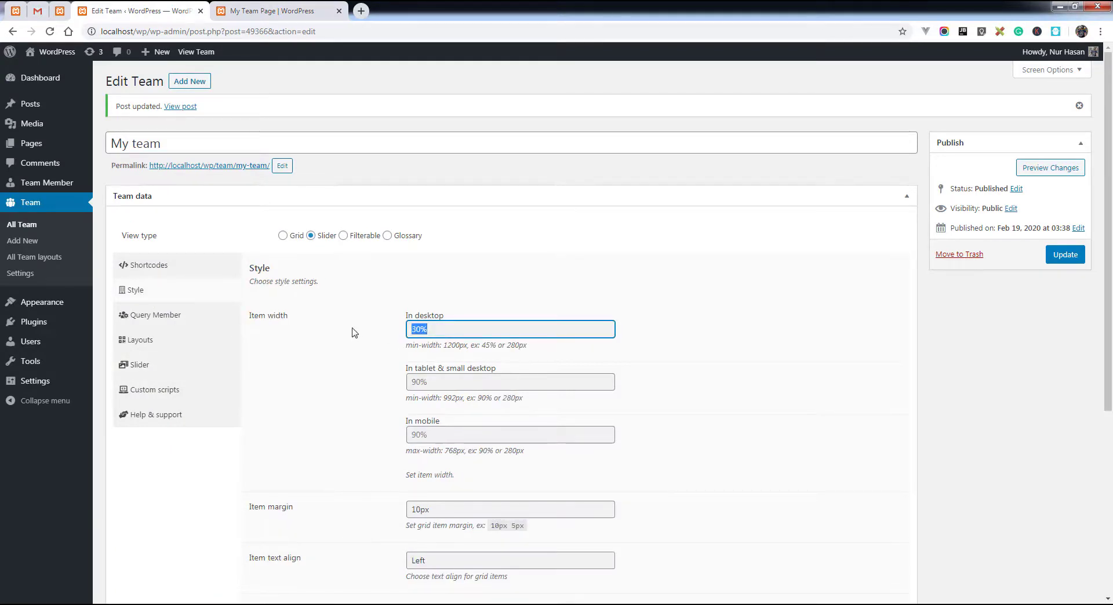
text(45%)
click(1066, 258)
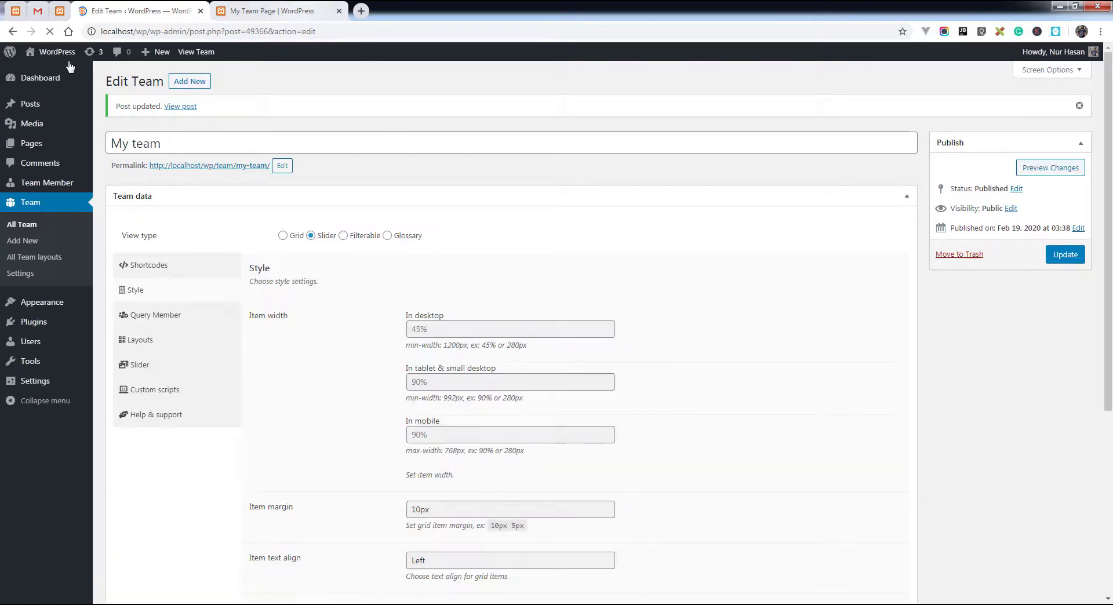
key(ctrl+Tab)
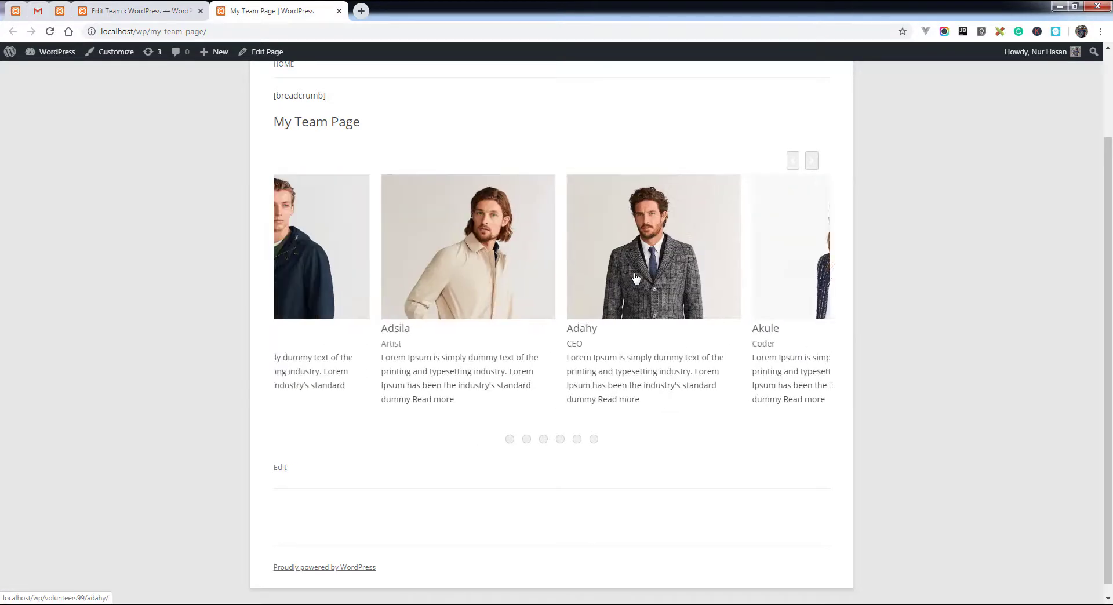
Use drag, next arrows and pagination dots to reach the Akule, Ahusaka and Shara set
drag(489, 267, 576, 264)
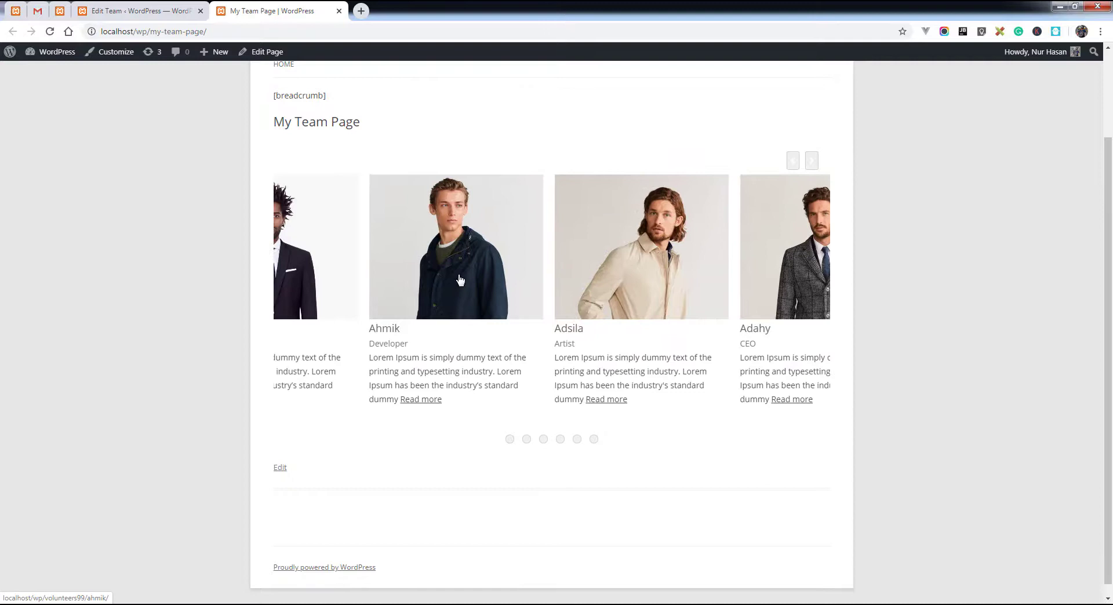
click(814, 165)
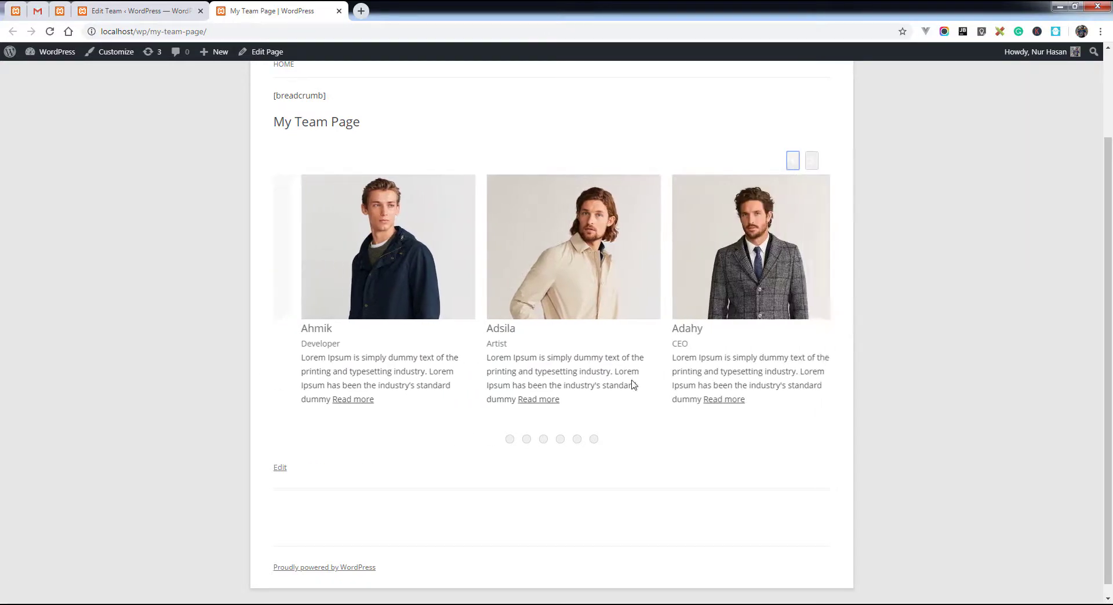
click(560, 439)
click(576, 439)
click(593, 439)
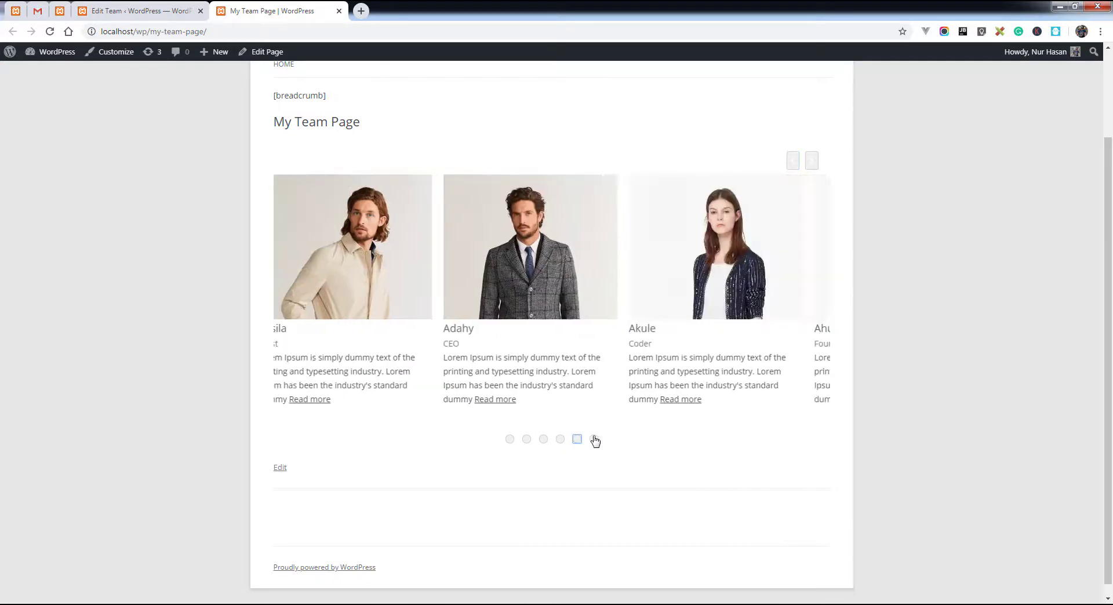
click(811, 160)
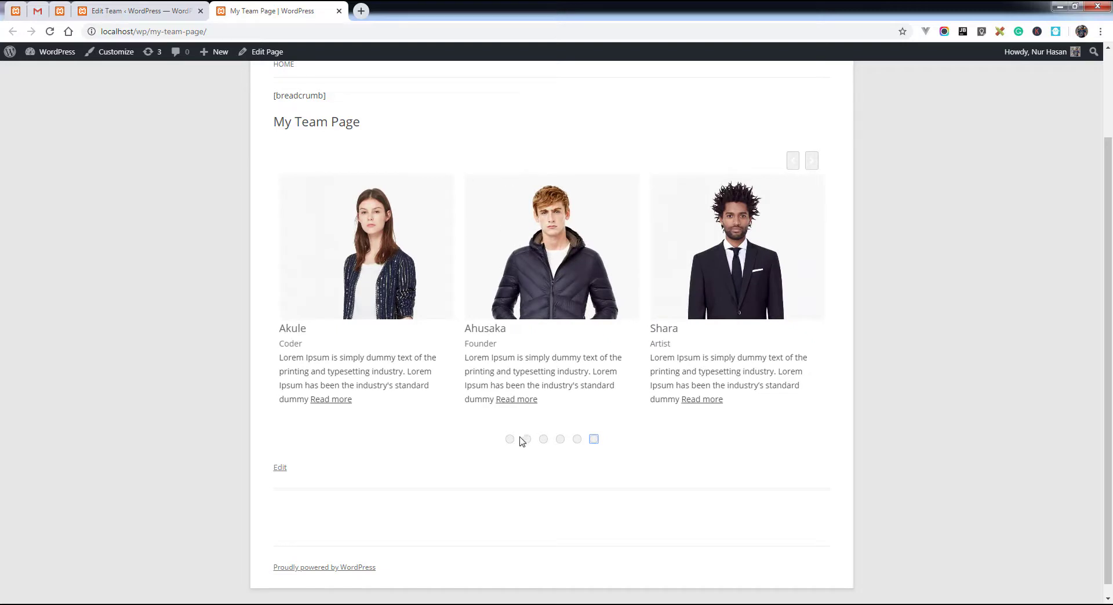
In Slider settings, make the navigation background blue and keep the navigation text white
click(168, 12)
click(151, 364)
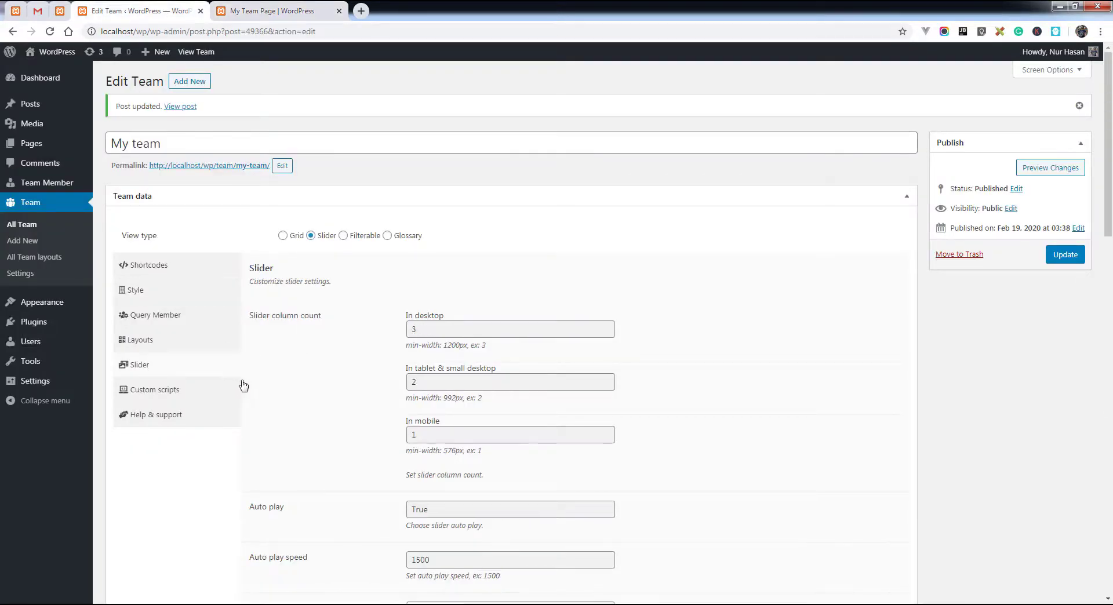
scroll(372, 366, down, 3)
scroll(374, 366, down, 9)
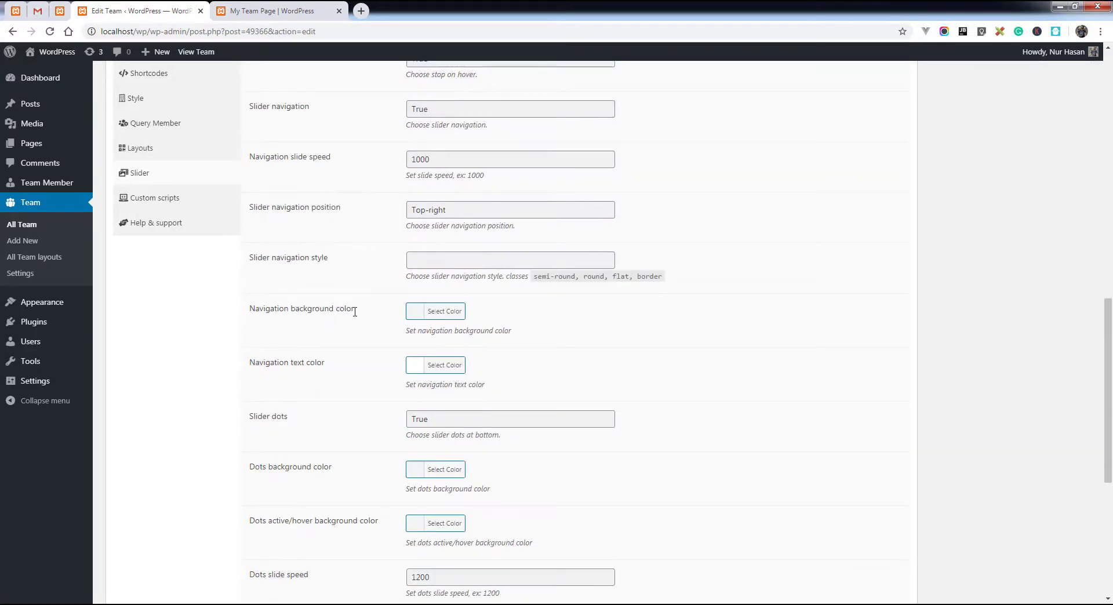
click(453, 316)
click(499, 447)
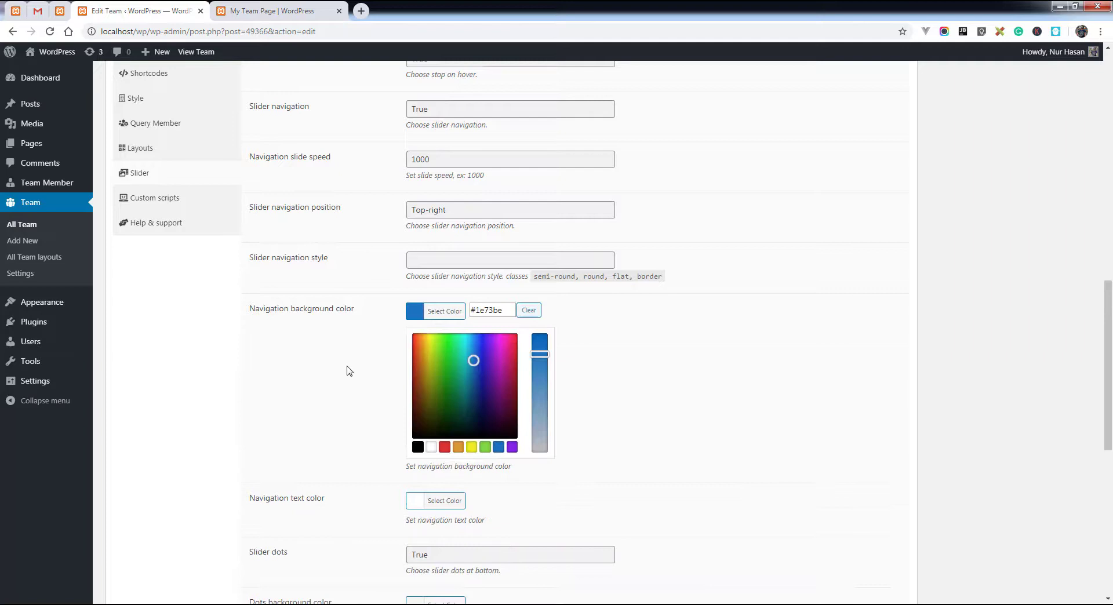
click(346, 370)
scroll(389, 338, down, 2)
click(439, 249)
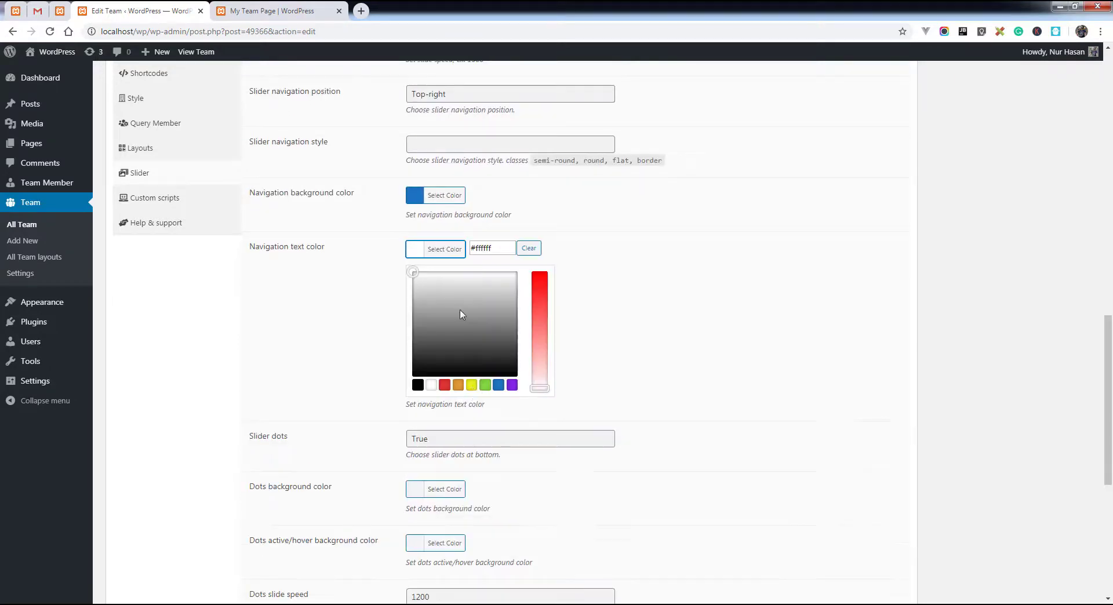
click(437, 385)
click(313, 338)
Make the dots background blue and the active/hover dots red
scroll(335, 325, down, 1)
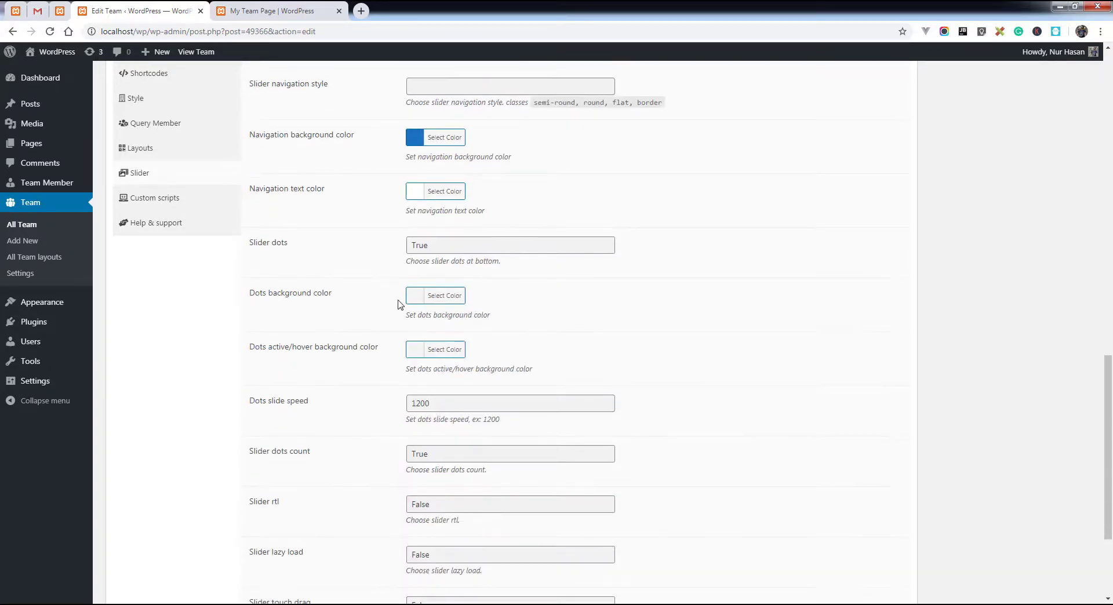
click(435, 297)
click(498, 431)
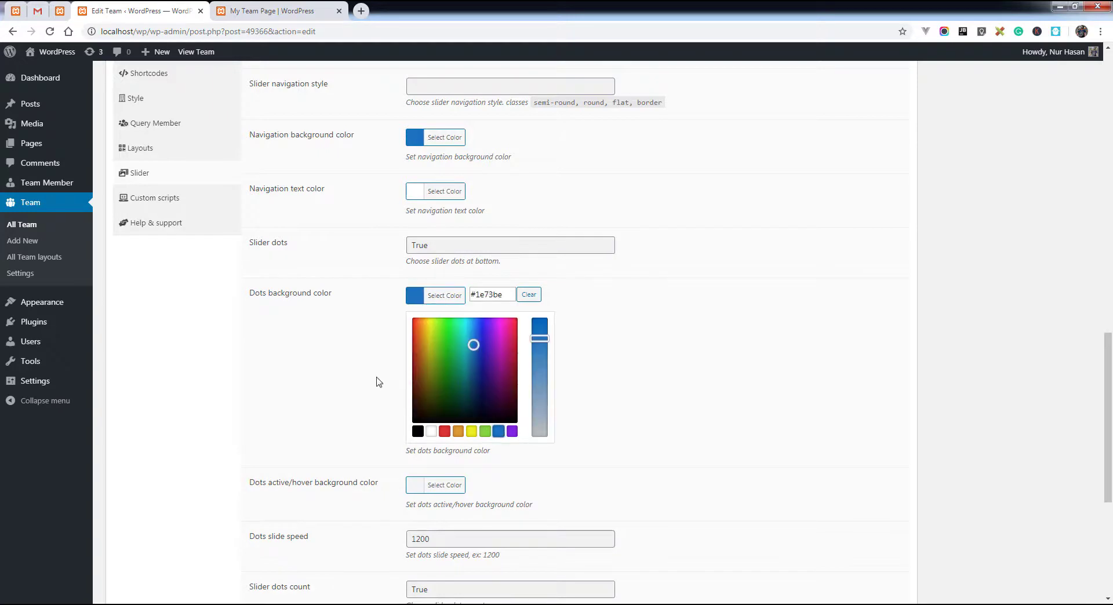
click(360, 370)
scroll(360, 371, down, 2)
click(442, 233)
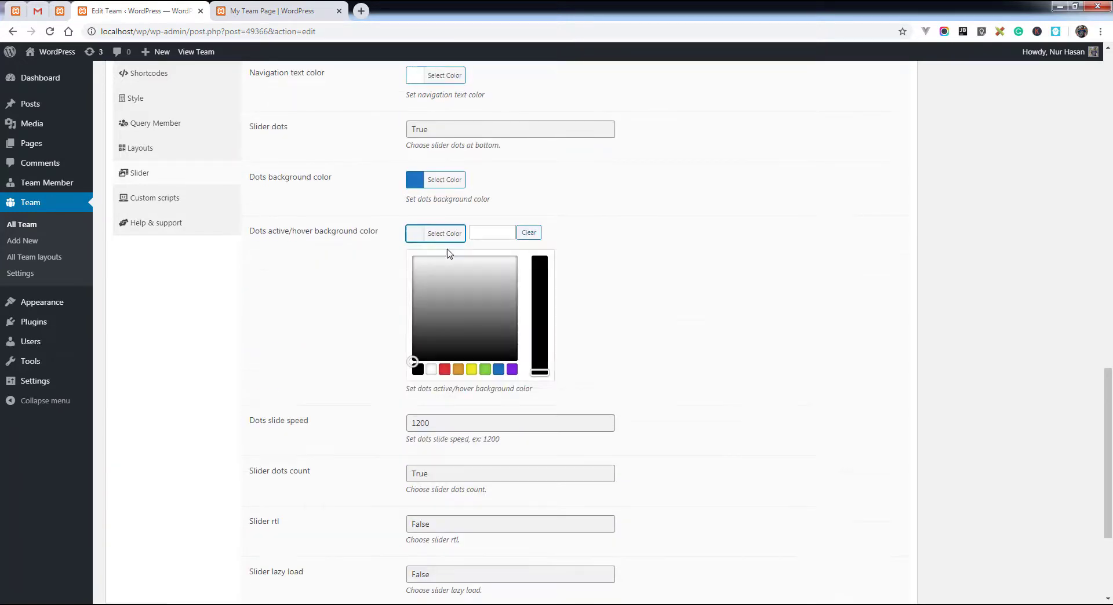
click(445, 370)
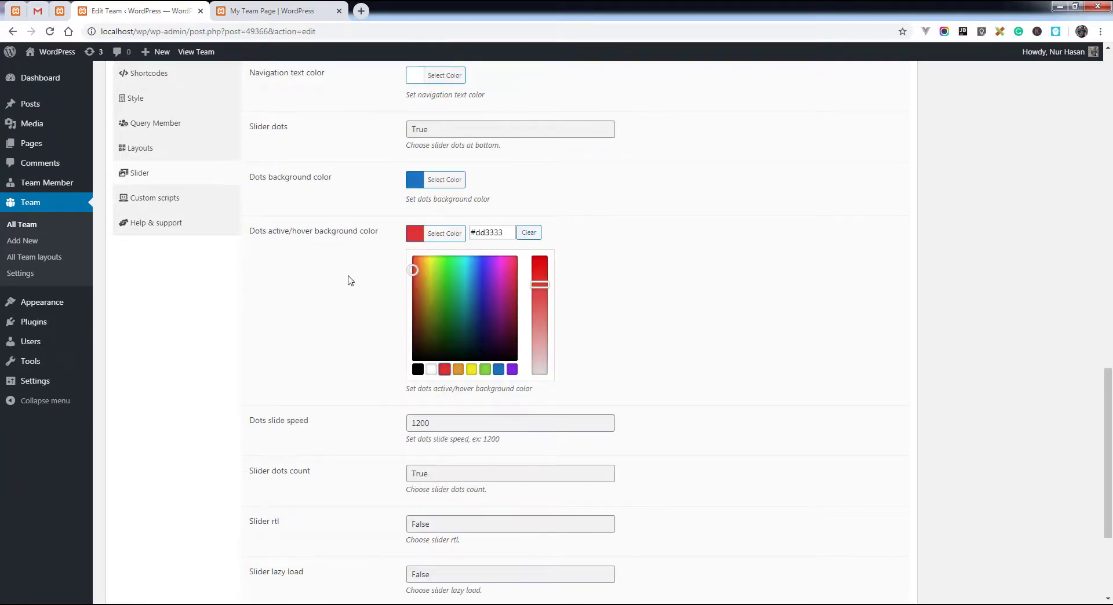
click(348, 278)
Enter 'flat' as the navigation style, save the team, and return to the team page
scroll(351, 298, up, 5)
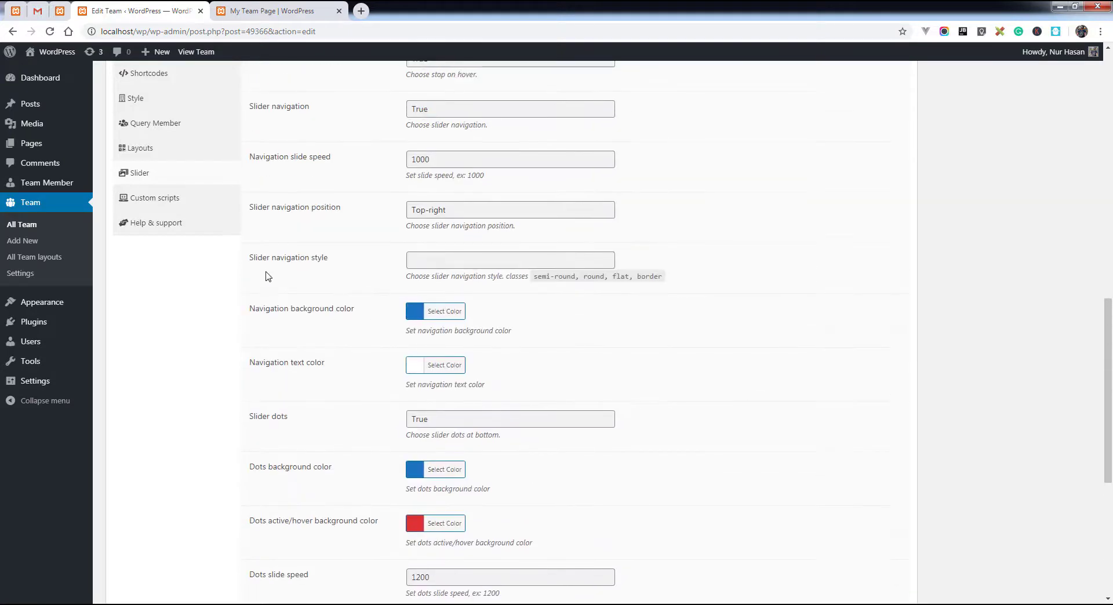
double_click(588, 276)
click(613, 277)
drag(619, 276, 539, 261)
click(385, 286)
scroll(408, 290, up, 7)
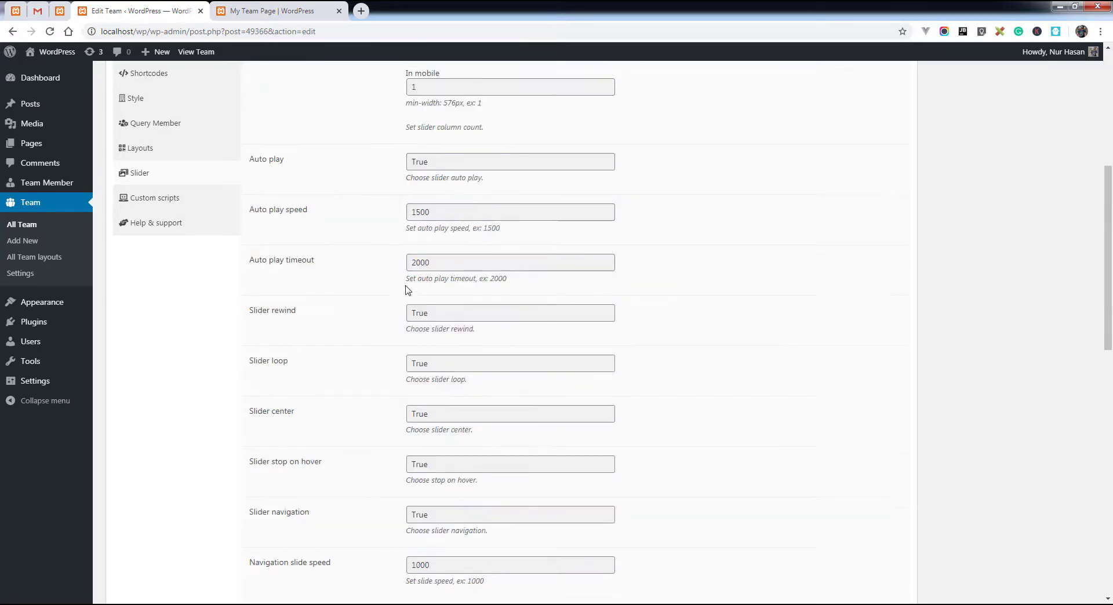
scroll(407, 290, up, 5)
click(1065, 213)
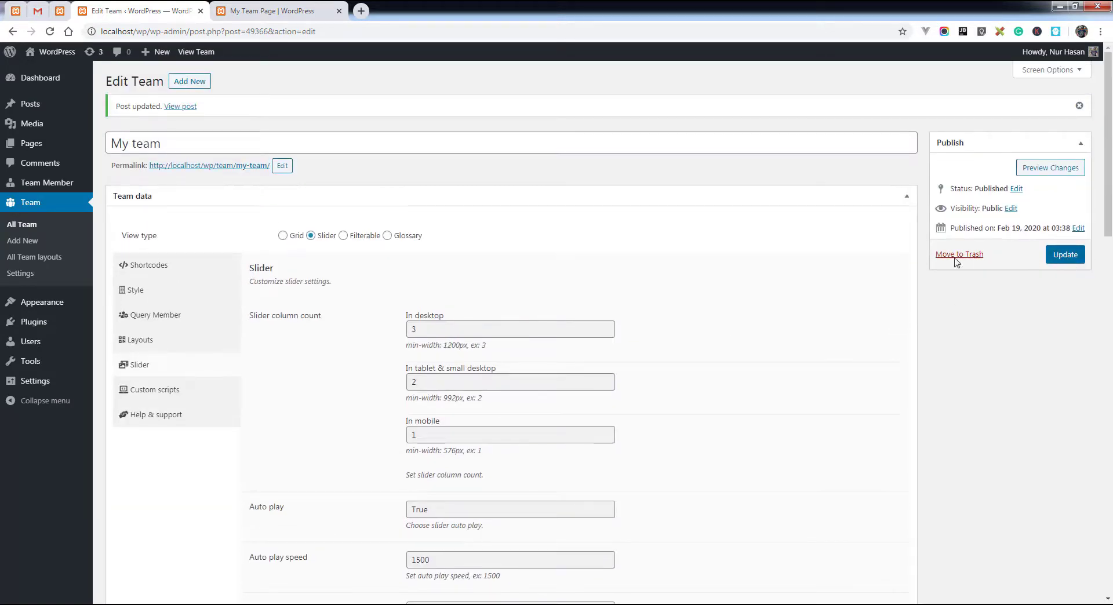
click(1065, 254)
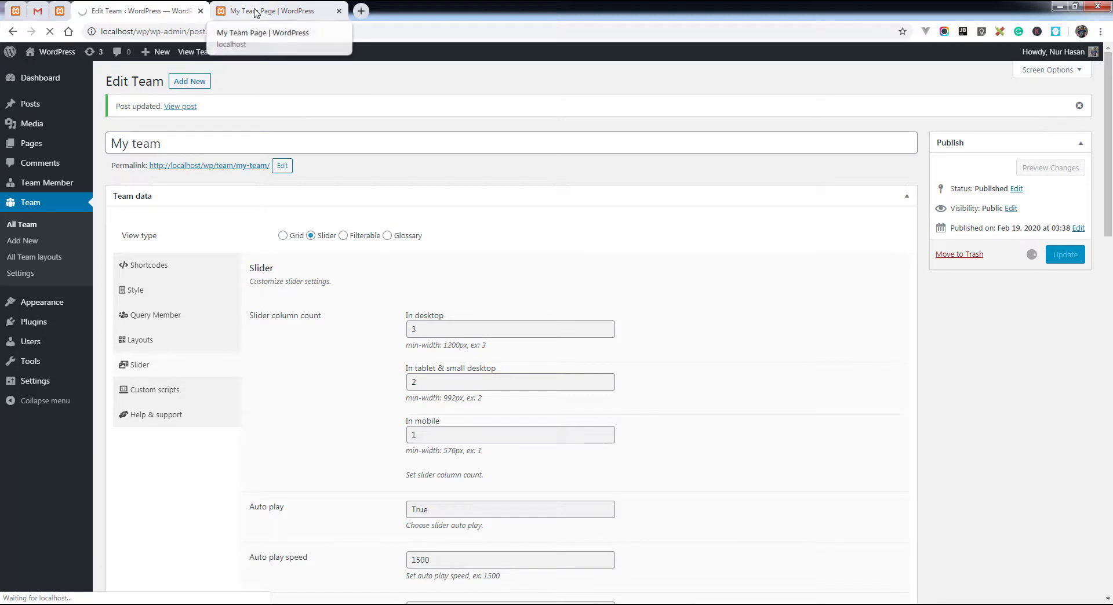
click(301, 11)
Reload the team page and test the slider's blue arrows, dots and dragging
click(50, 31)
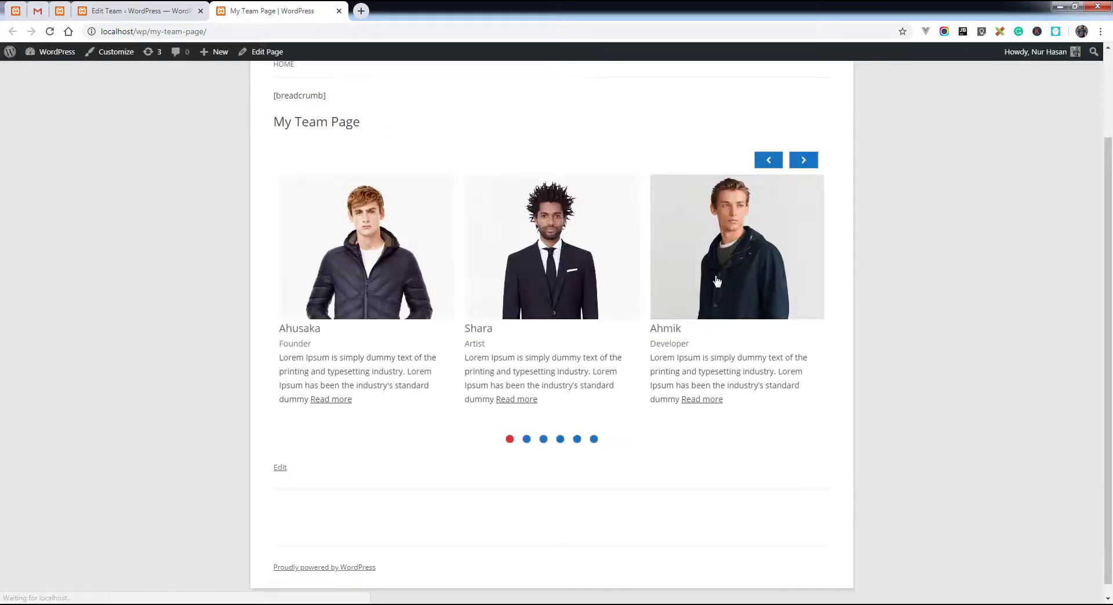
click(804, 161)
click(558, 441)
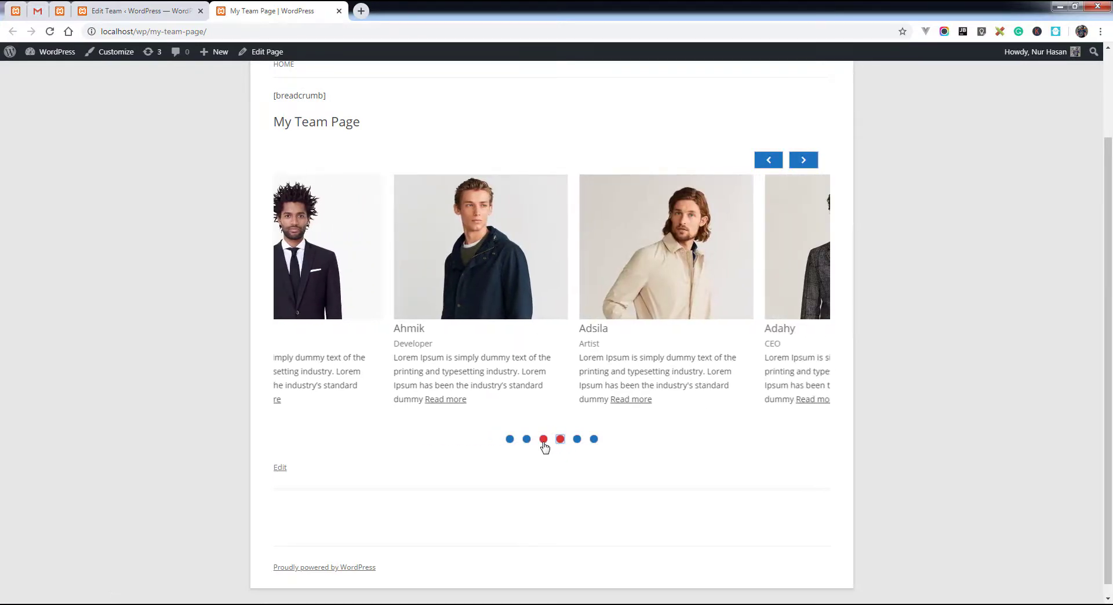
click(770, 162)
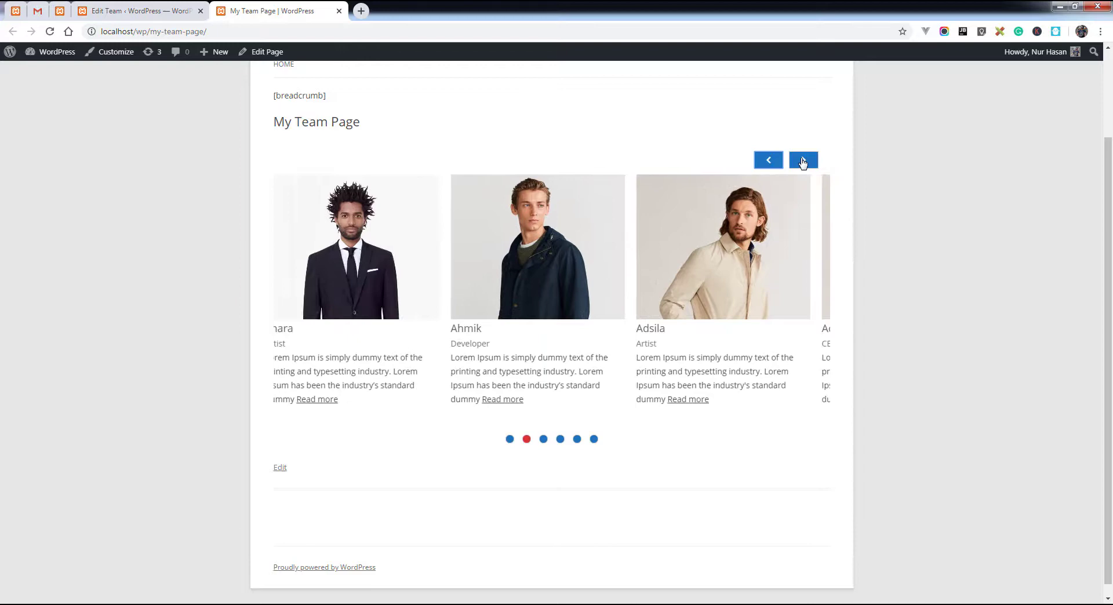
click(803, 162)
drag(417, 273, 688, 266)
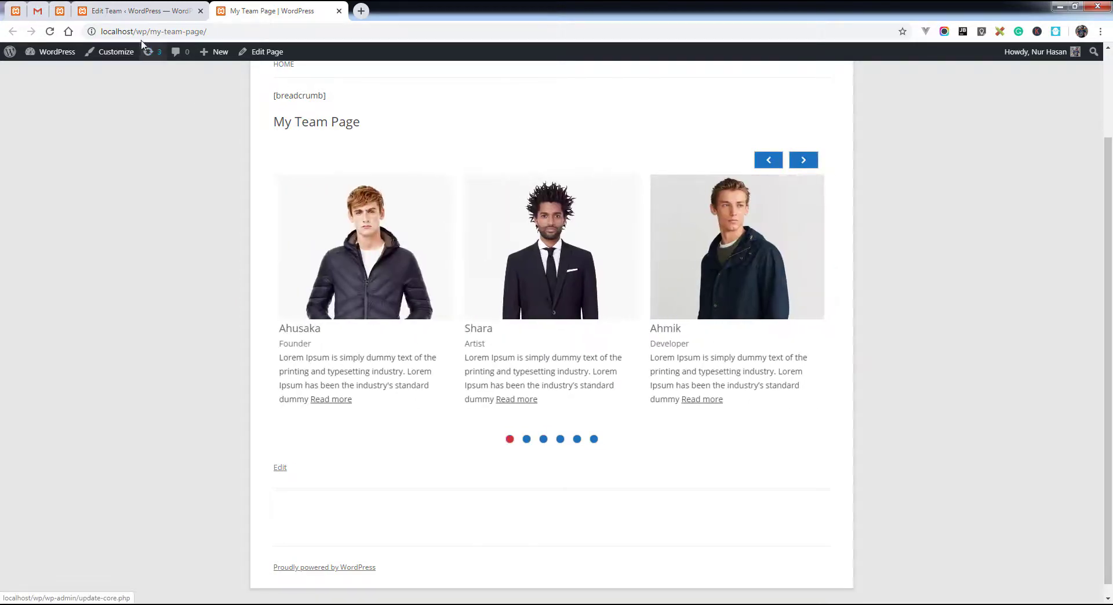
click(139, 11)
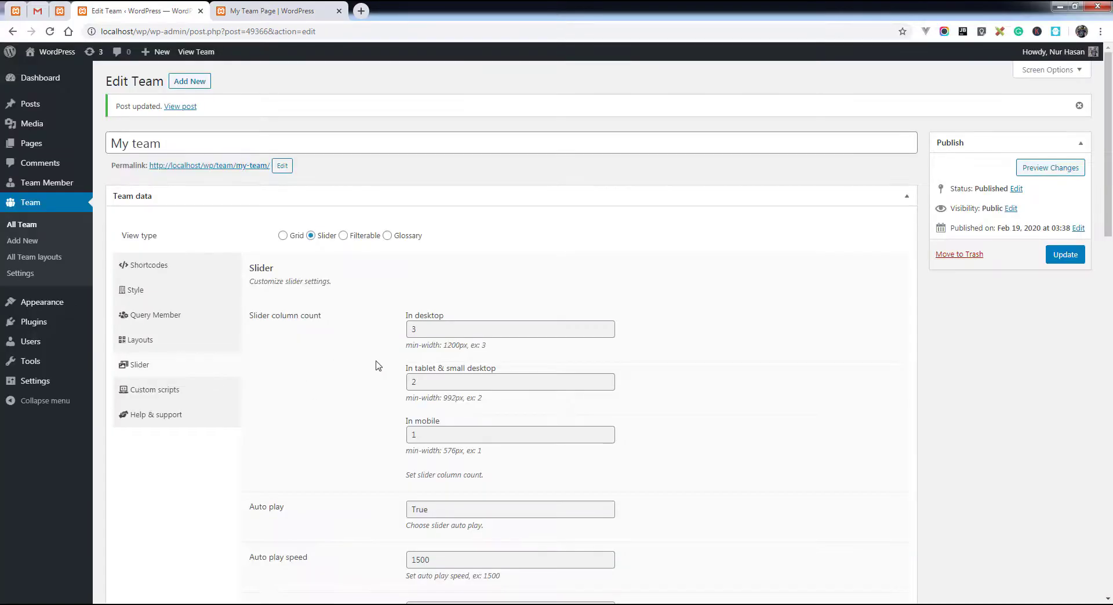
Change the desktop column count from 3 to 2, save, and reload the team page
drag(422, 330, 387, 340)
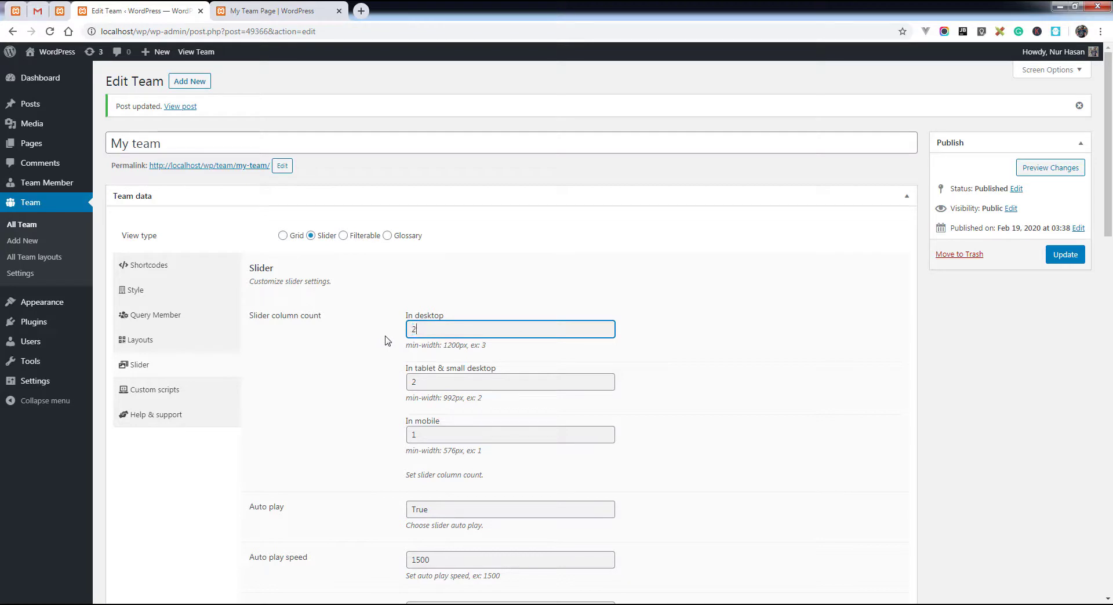
text(2)
click(1065, 255)
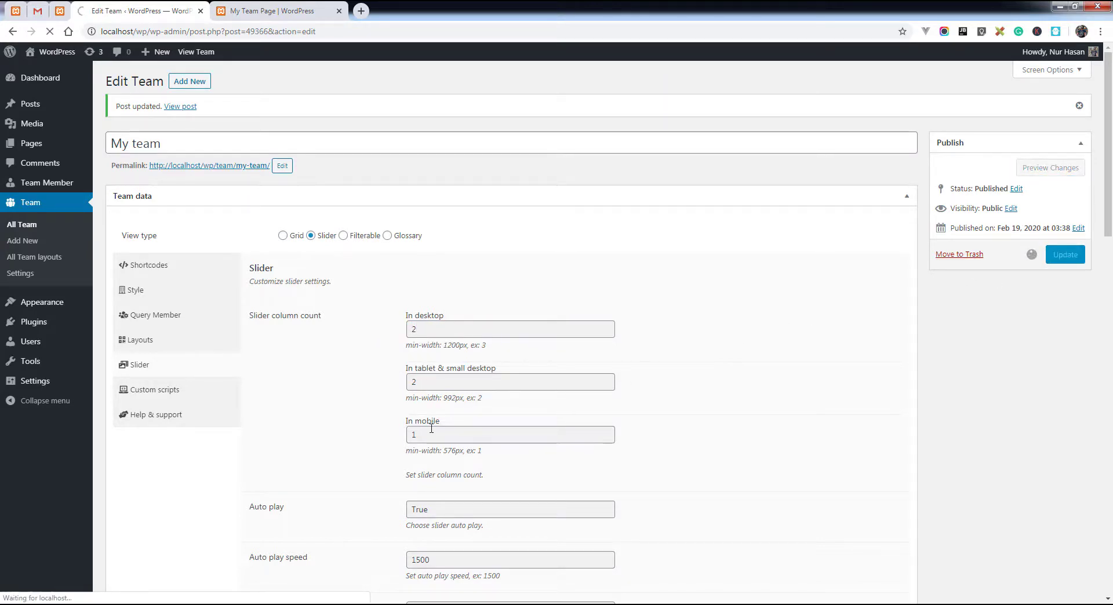
click(293, 11)
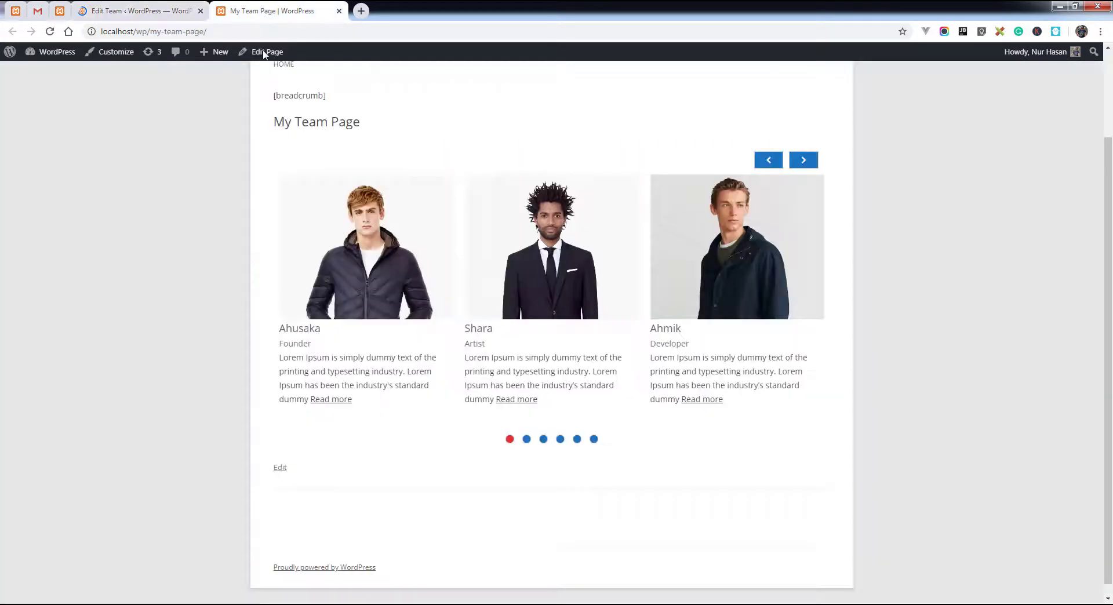
key(F5)
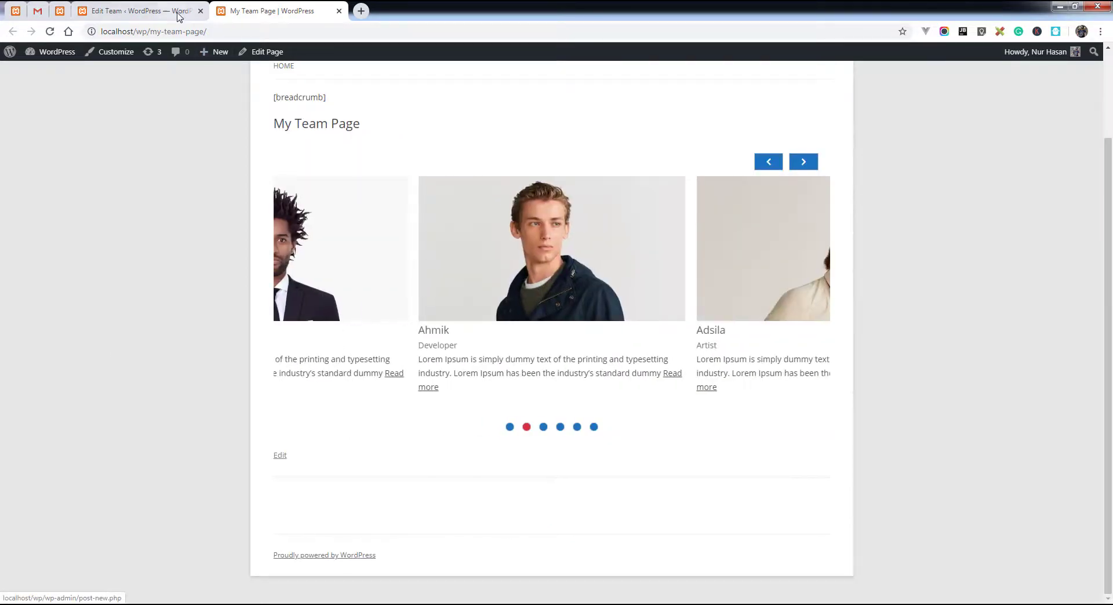
Set Slider center to False and save the team settings
key(ctrl+shift+Tab)
scroll(342, 382, down, 16)
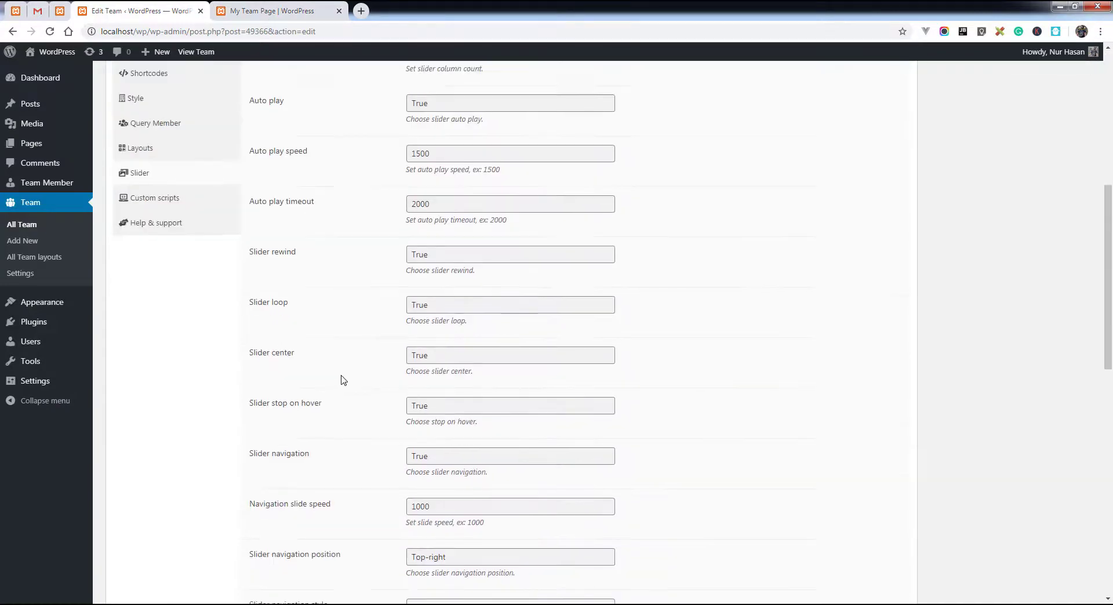
scroll(344, 383, down, 2)
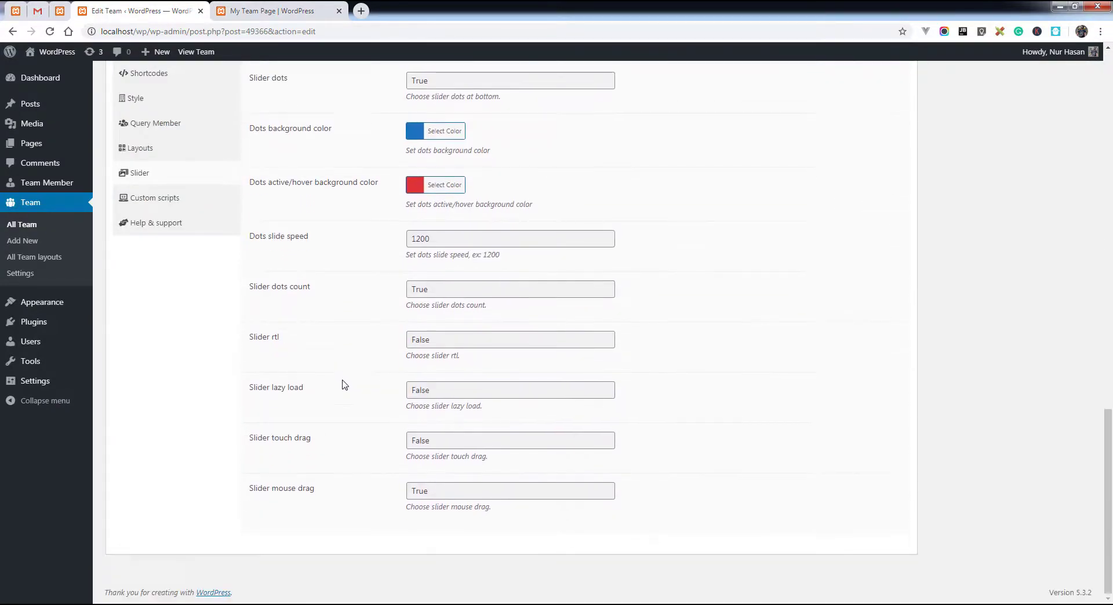
scroll(342, 385, up, 9)
click(425, 193)
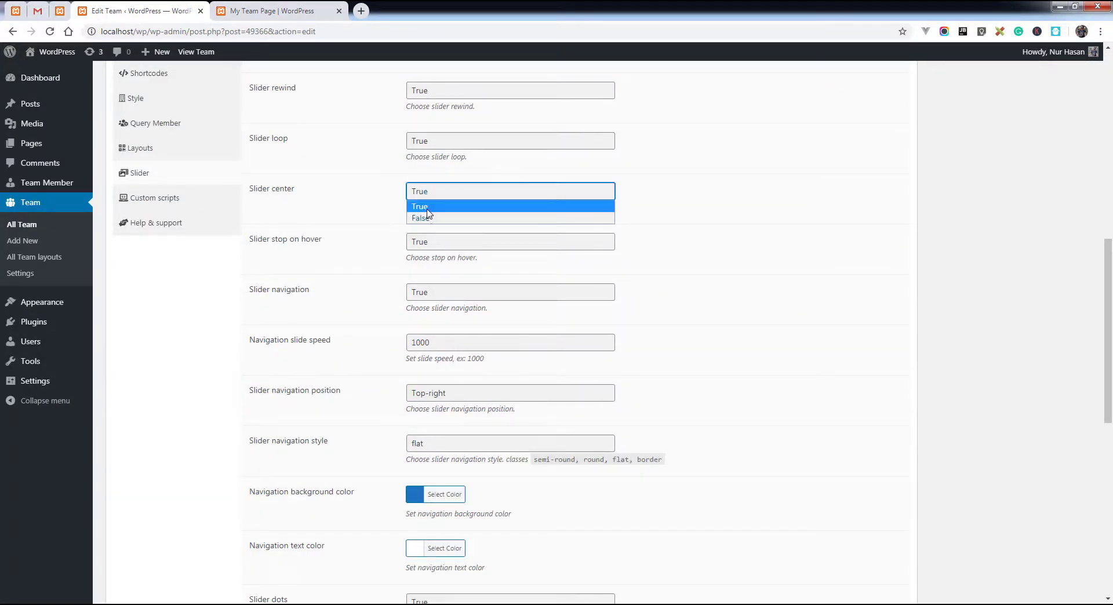
click(425, 216)
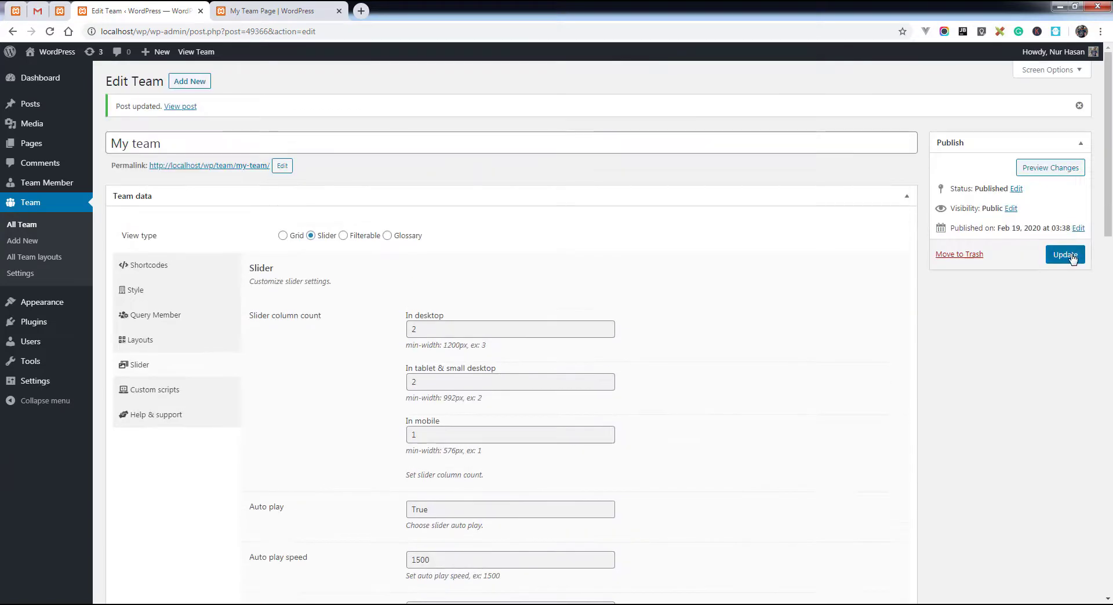
click(1064, 255)
Reload the team page to check the two-column slider
click(239, 16)
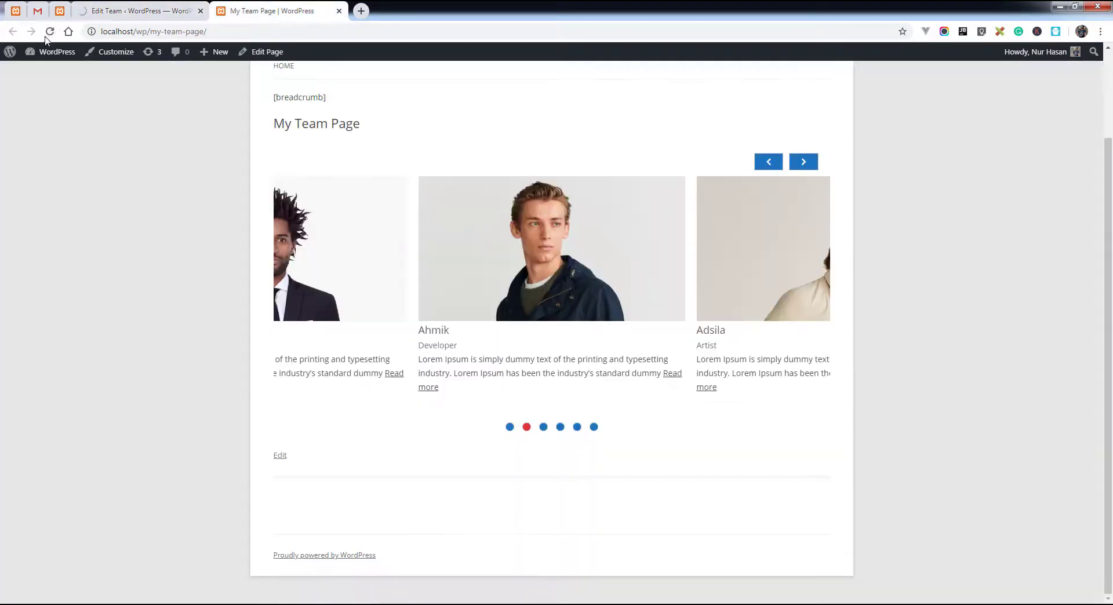
click(50, 32)
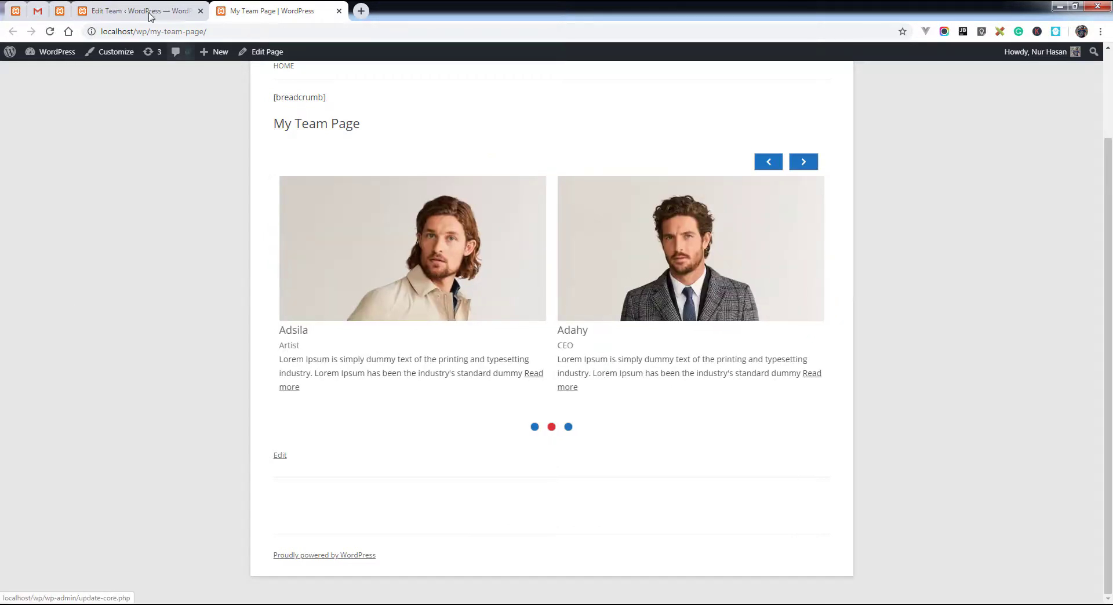
key(ctrl+shift+Tab)
Lower the auto play timeout from 2000 to 1000, keeping auto play True, and save
scroll(305, 356, down, 5)
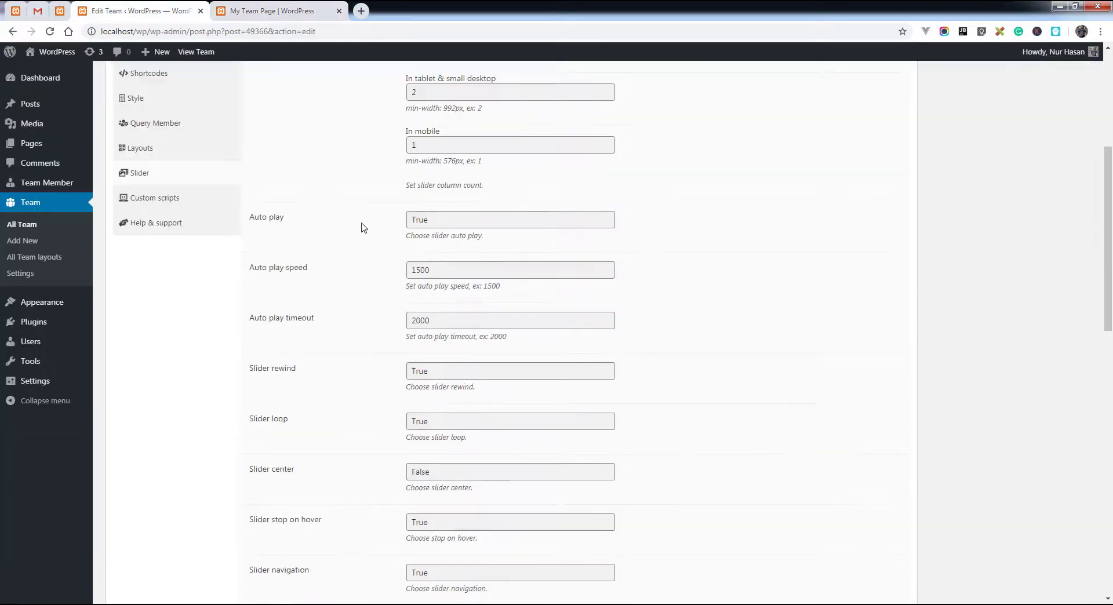
click(420, 224)
click(318, 227)
double_click(446, 270)
click(351, 313)
drag(259, 317, 344, 335)
click(430, 322)
drag(417, 319, 384, 323)
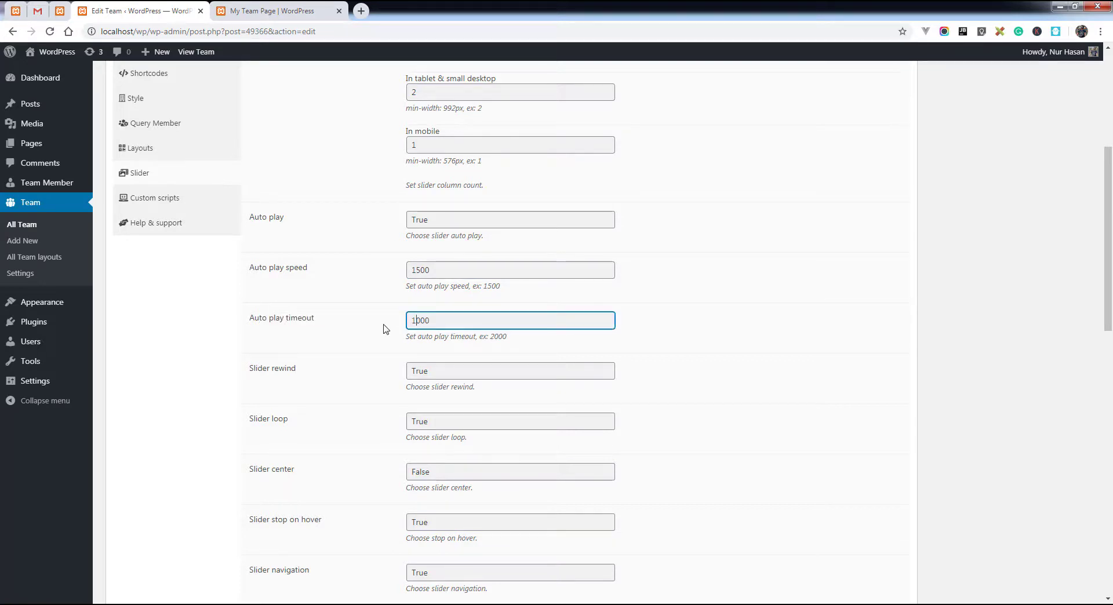
click(409, 346)
click(441, 327)
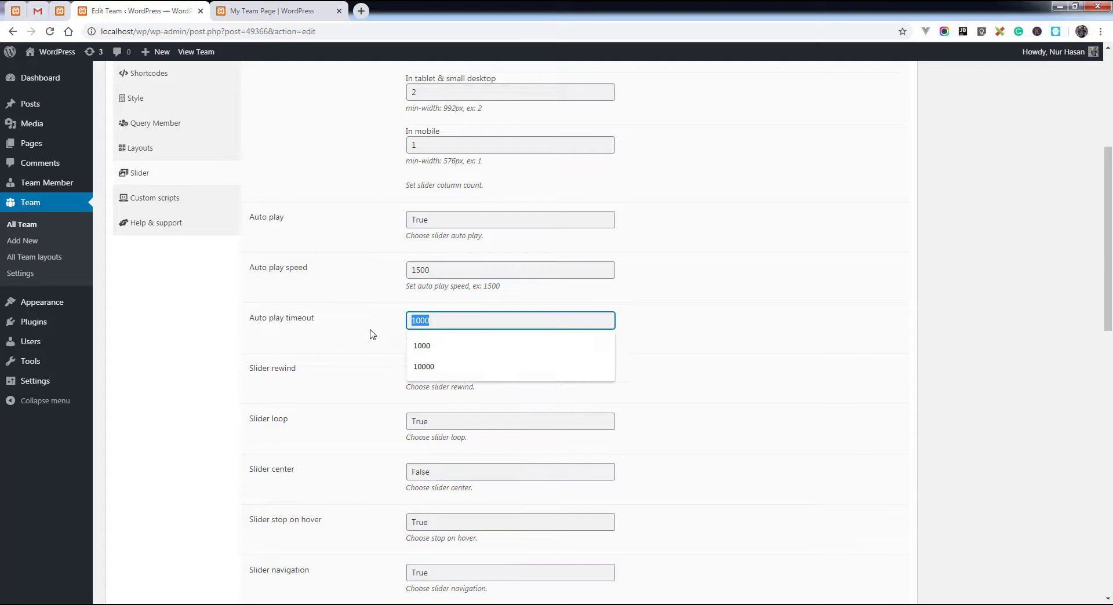
key(Return)
click(1065, 255)
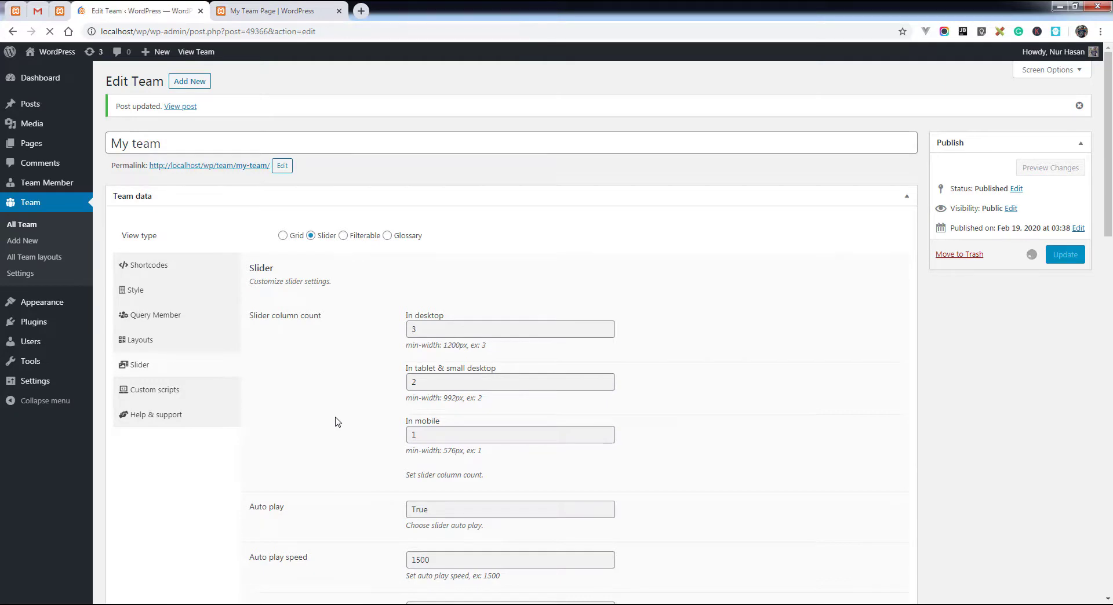
Restore the auto play timeout to 2000
scroll(335, 421, down, 6)
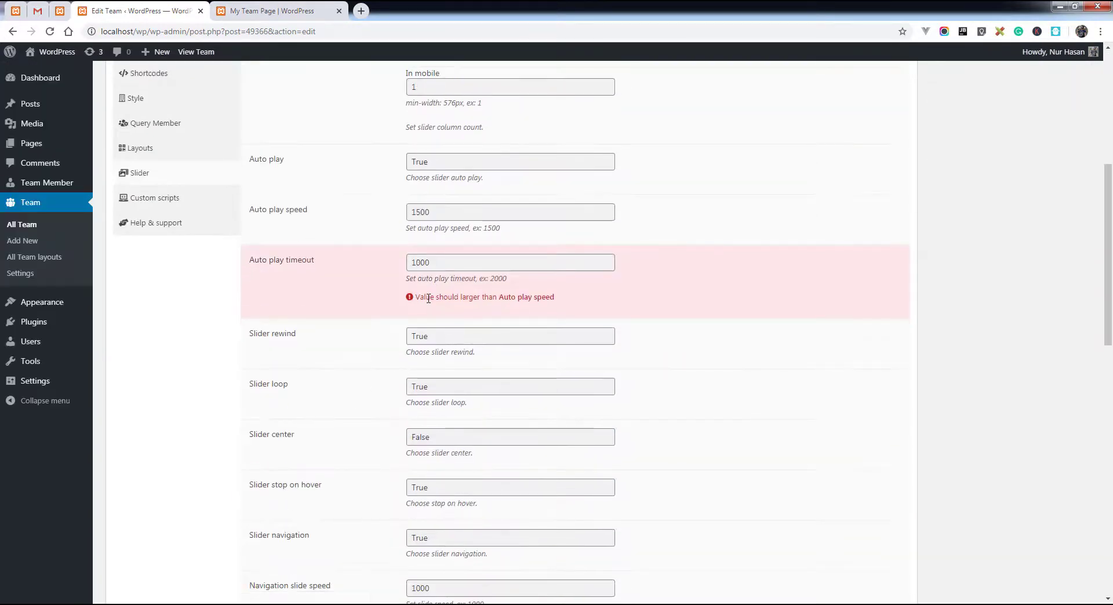
drag(418, 298, 552, 298)
click(439, 309)
double_click(420, 262)
key(Down)
key(Return)
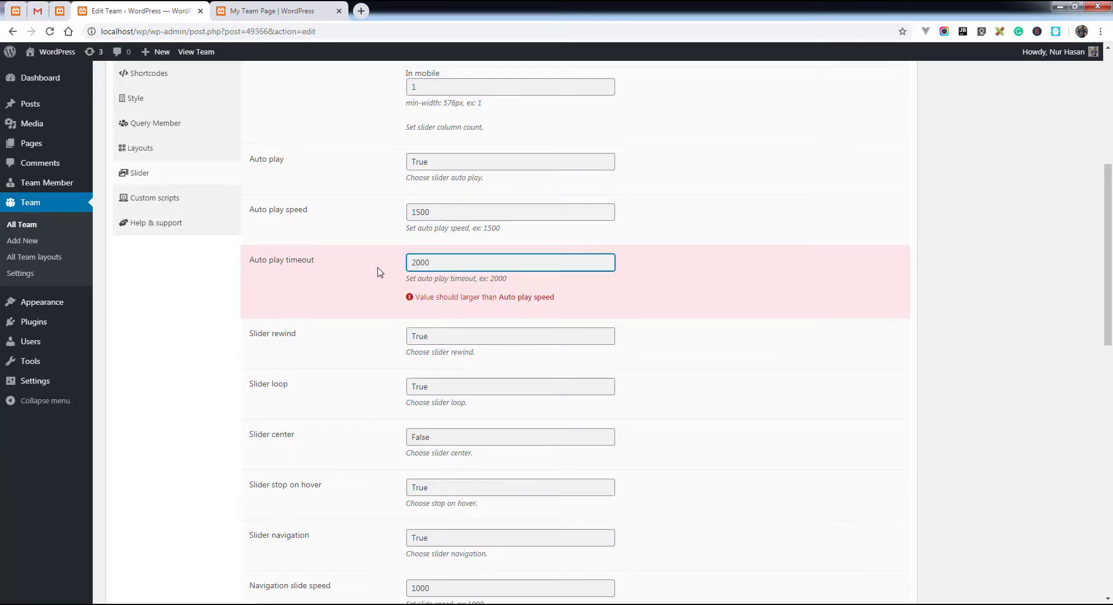
click(379, 272)
Set Slider navigation position to Top-left and save the team settings
scroll(365, 347, down, 1)
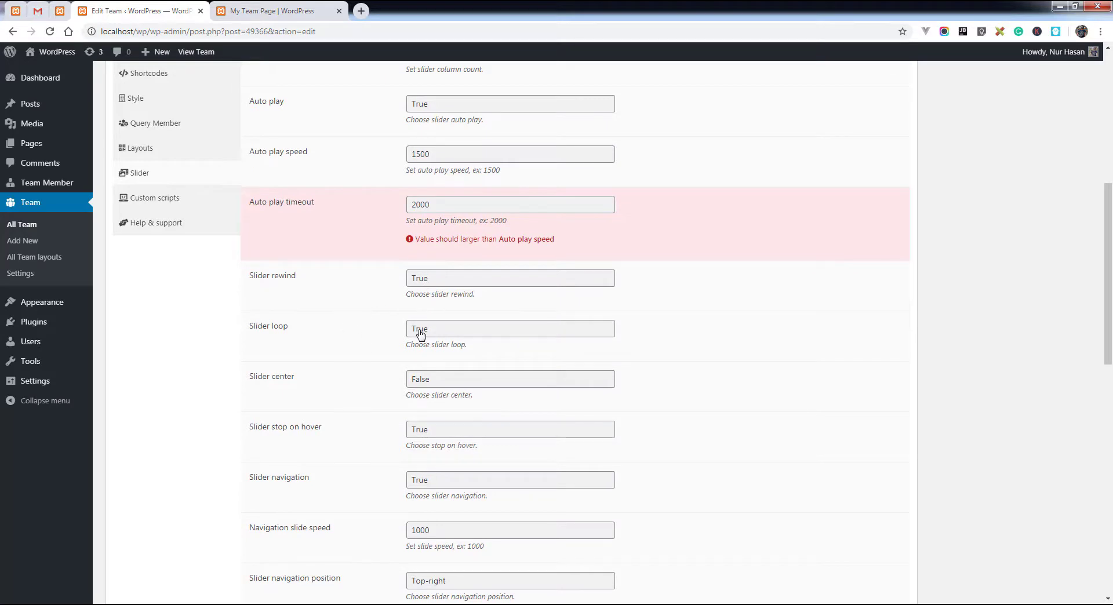
scroll(350, 411, down, 7)
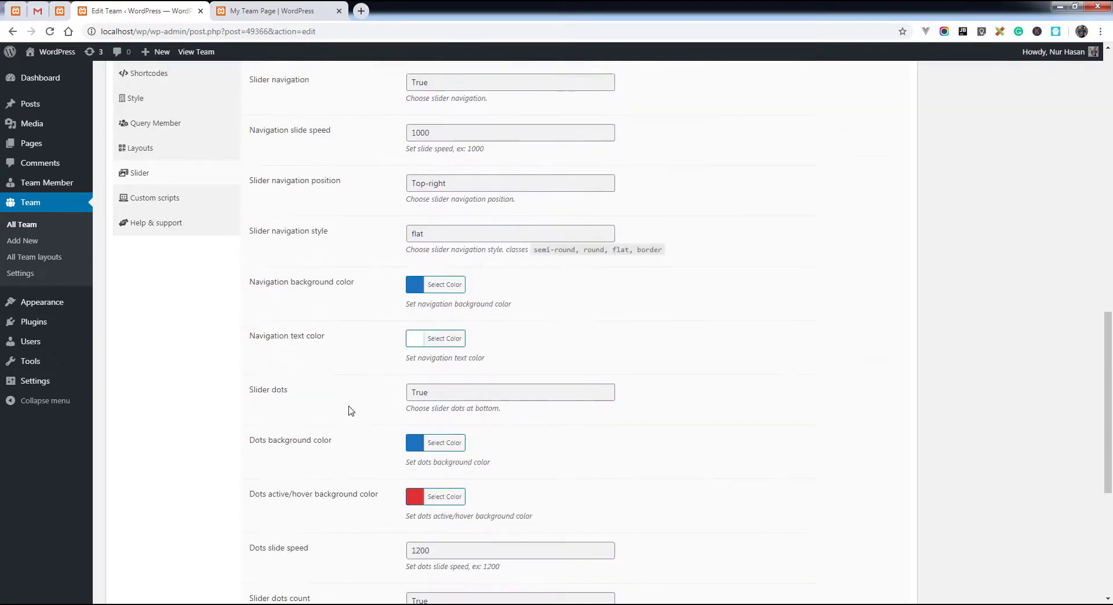
scroll(350, 411, down, 5)
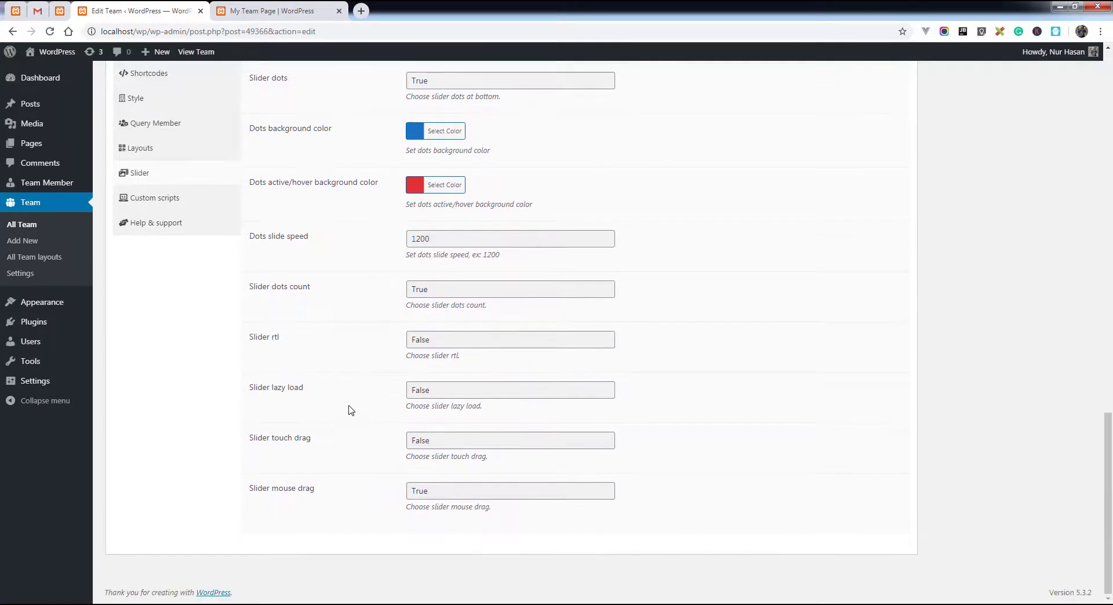
scroll(350, 411, up, 7)
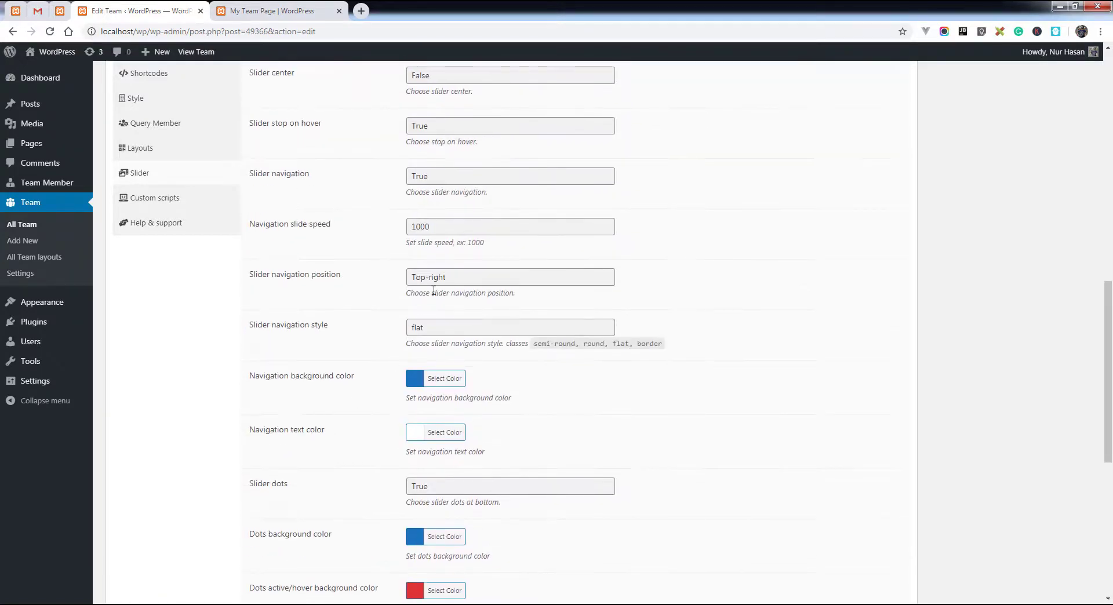
click(442, 279)
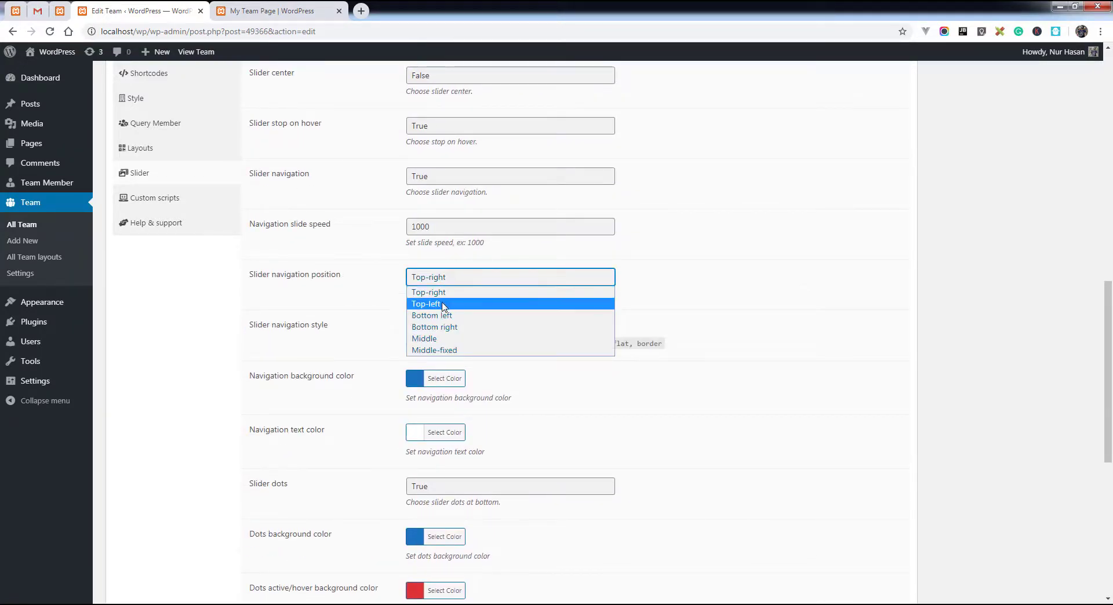
click(446, 305)
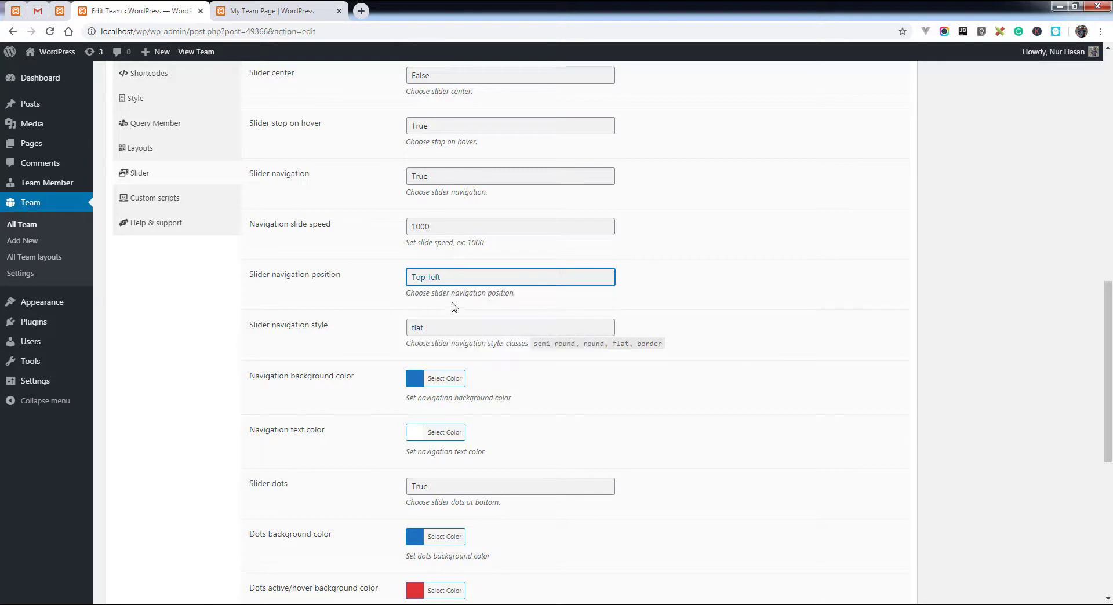
scroll(835, 295, up, 8)
click(1065, 189)
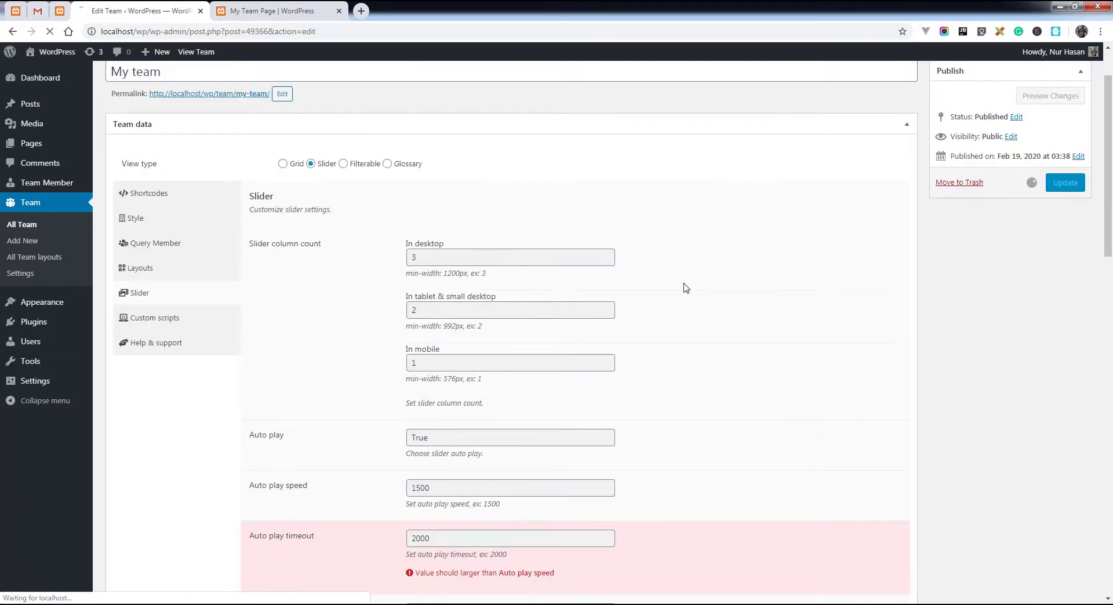
Reload My Team Page to confirm top-left arrows and three members per slide, then return to Edit Team
click(268, 13)
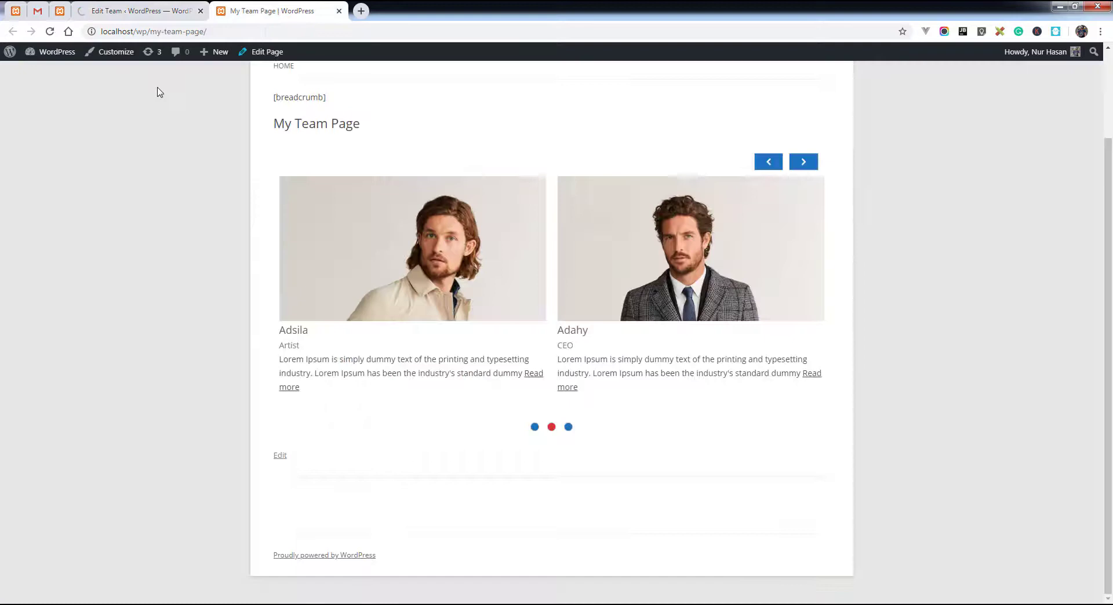
click(49, 32)
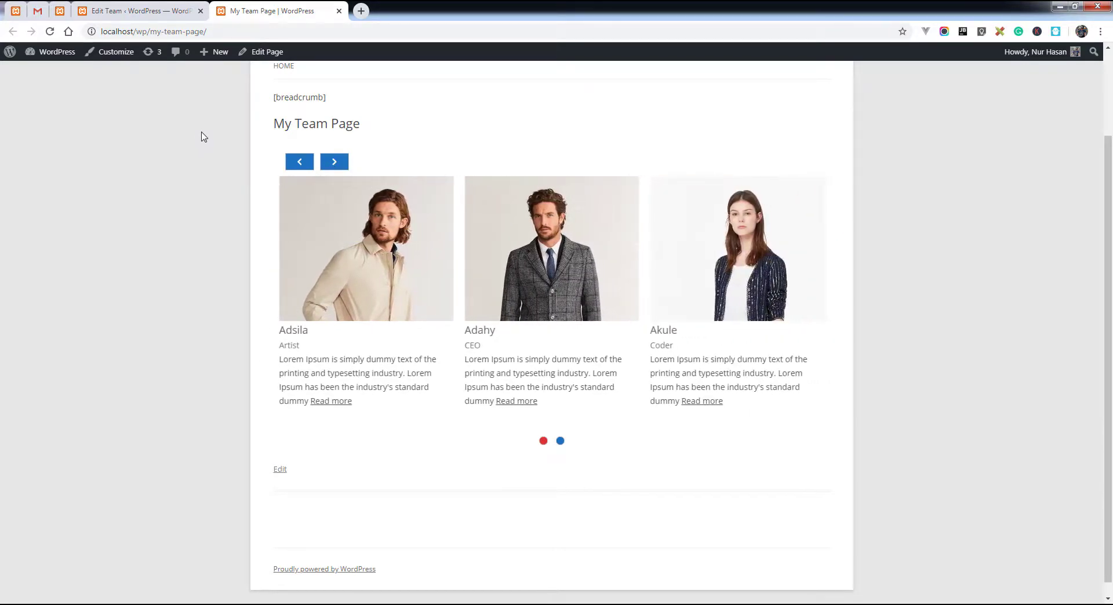
key(ctrl+shift+Tab)
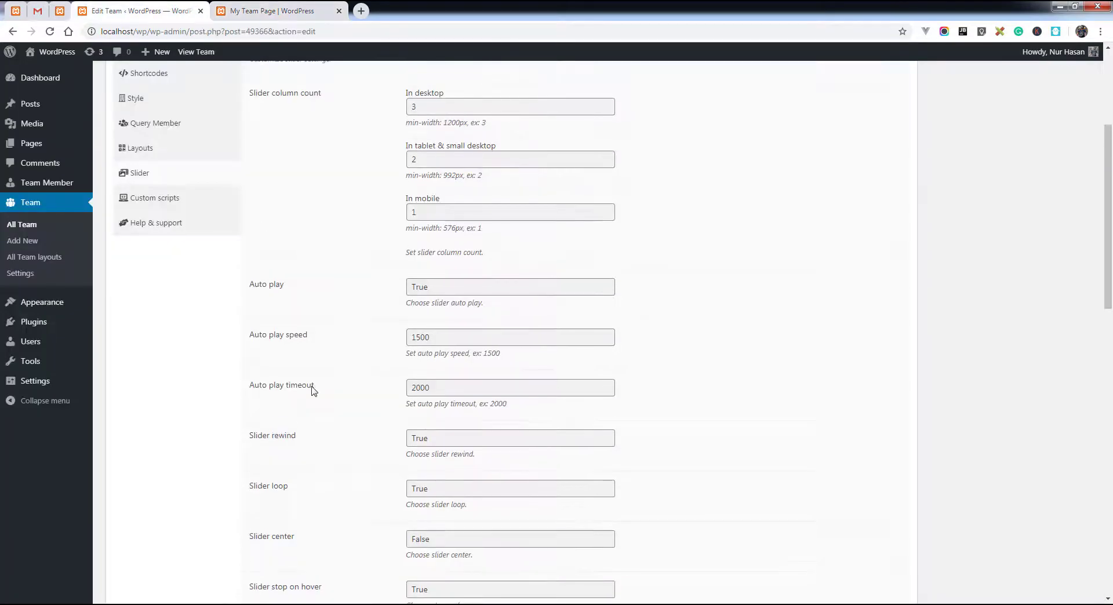